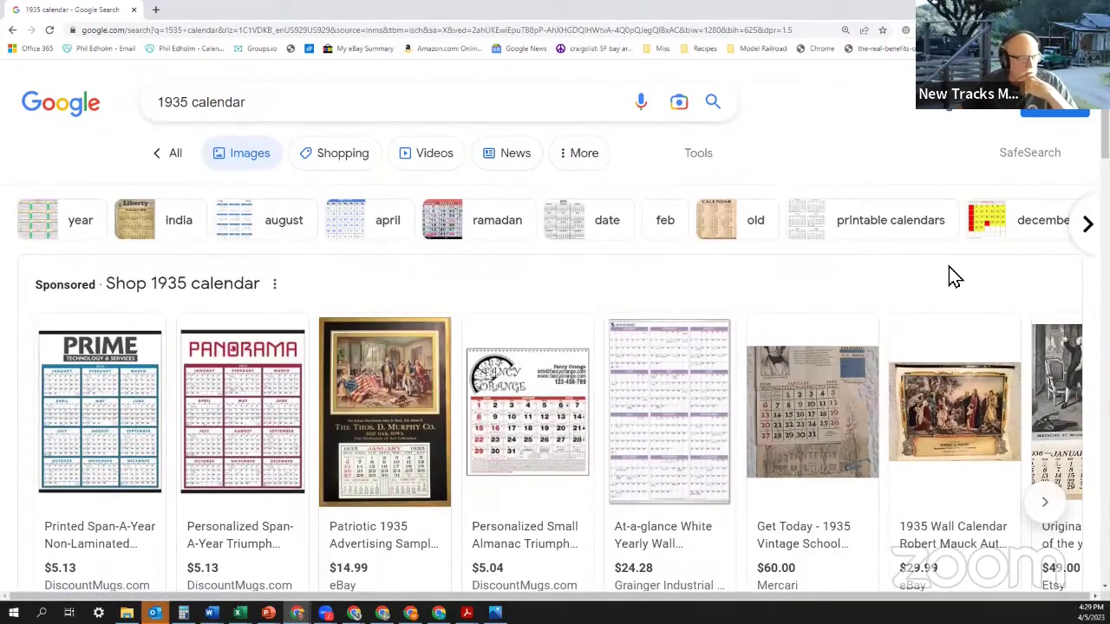
Step: Inspect the eBay listing for the 1935 wall calendar, close it, and look through the remaining 1935 calendar image results
scroll(954, 278, down, 2)
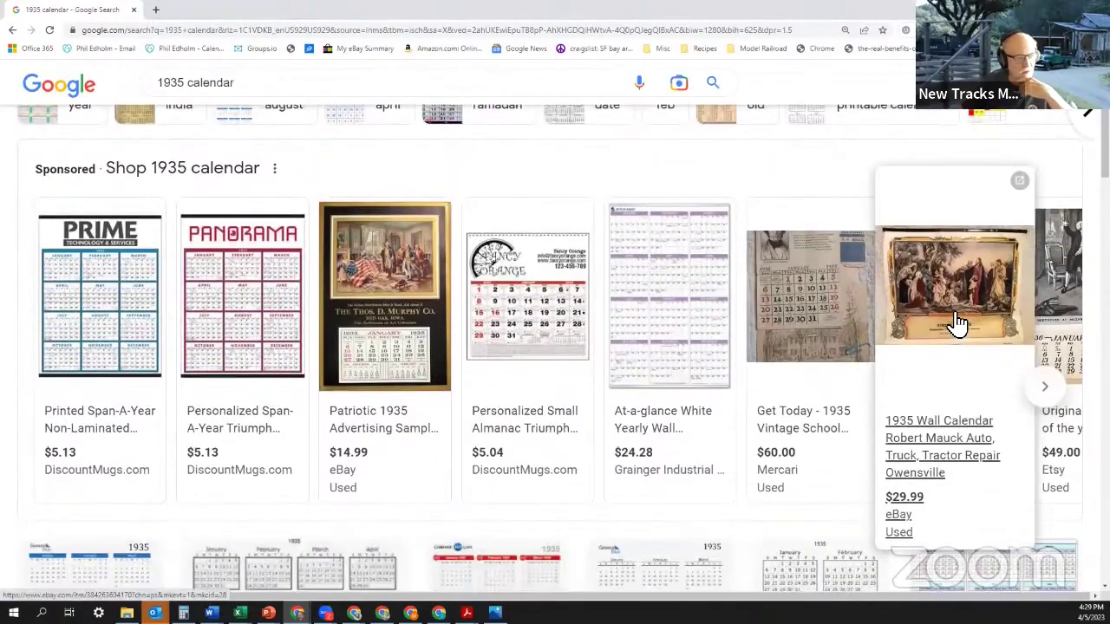
click(956, 322)
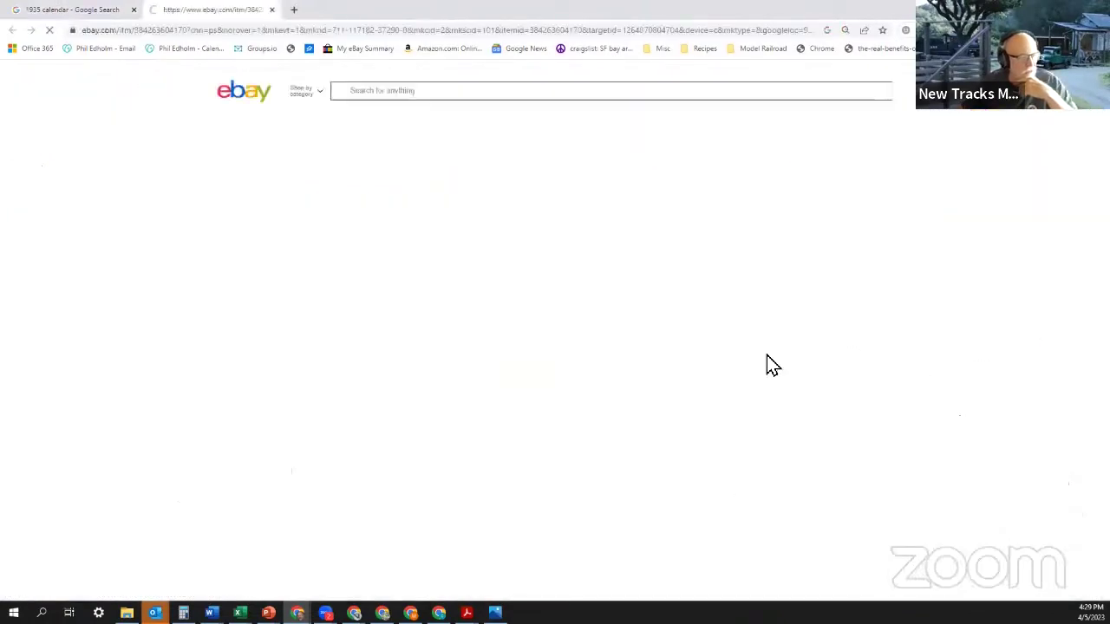
mouse_move(374, 283)
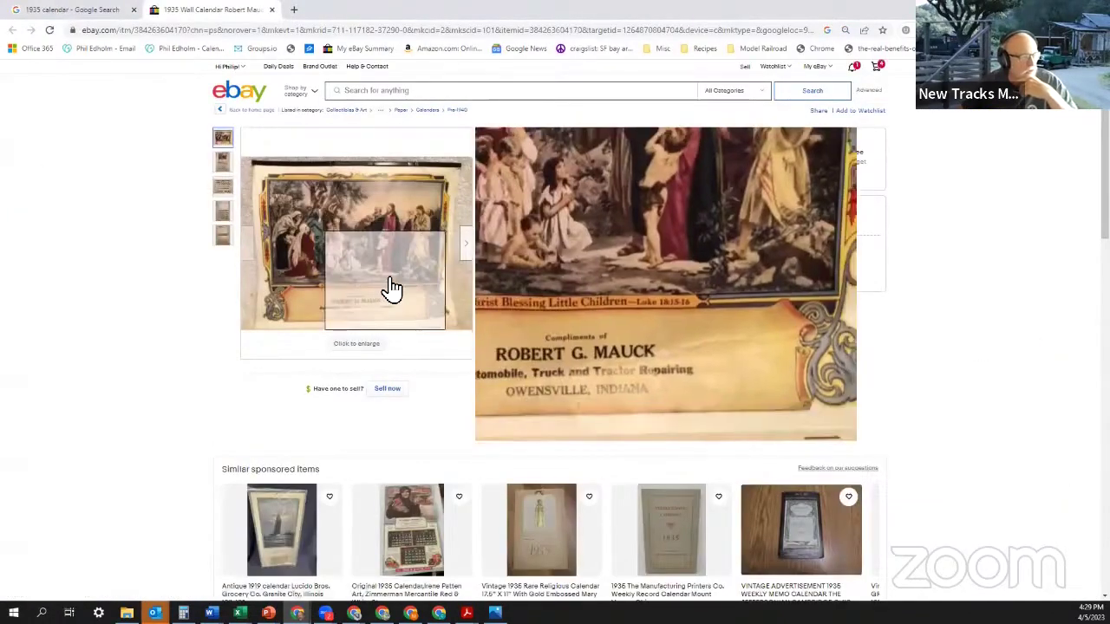
click(271, 18)
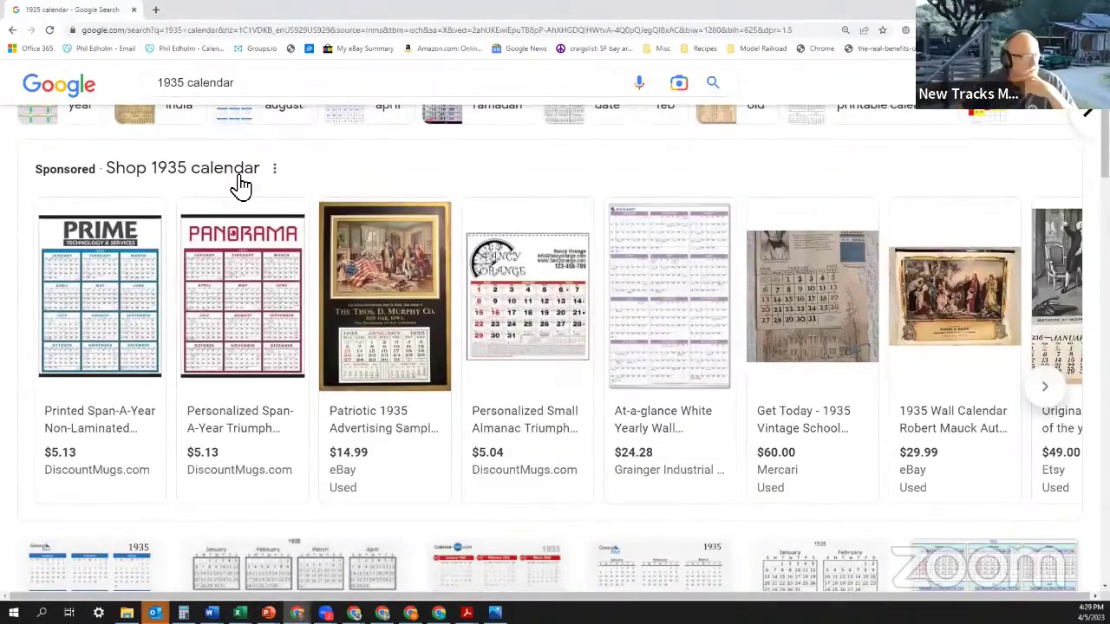
scroll(601, 322, down, 3)
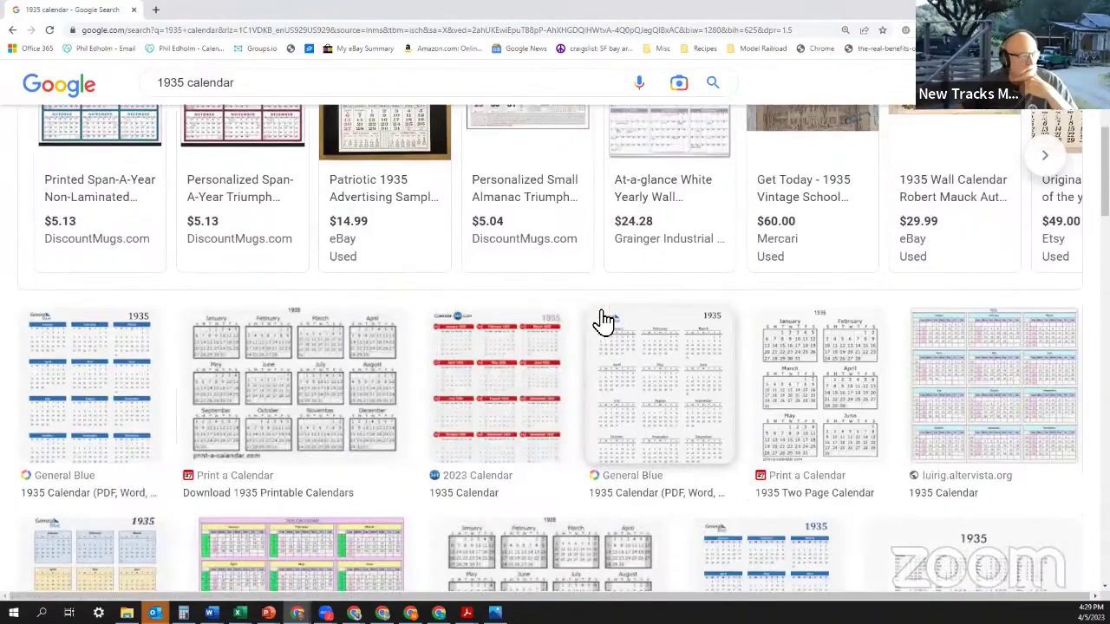
scroll(603, 322, down, 2)
scroll(679, 354, up, 1)
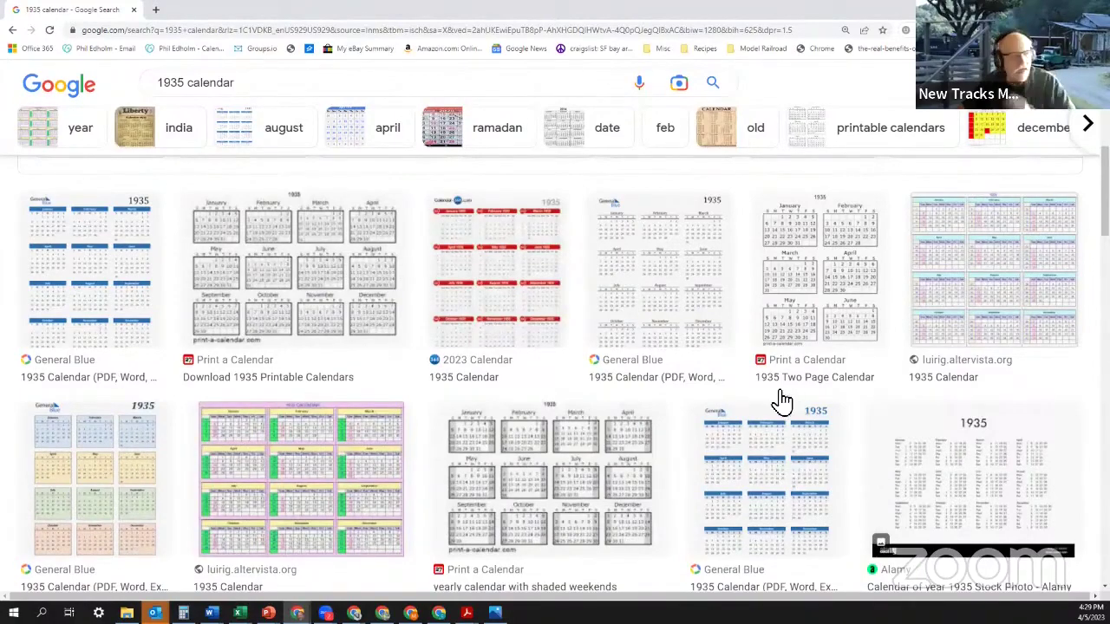
scroll(649, 372, up, 4)
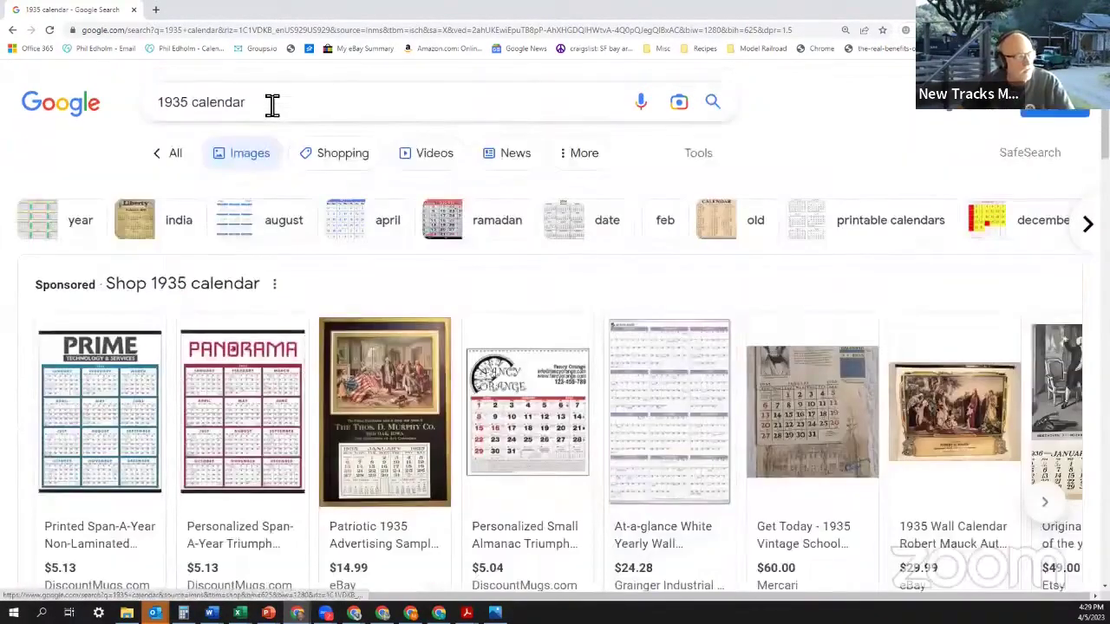
Step: Refine the image search to "1935 calendar vintage"
click(272, 103)
text(v)
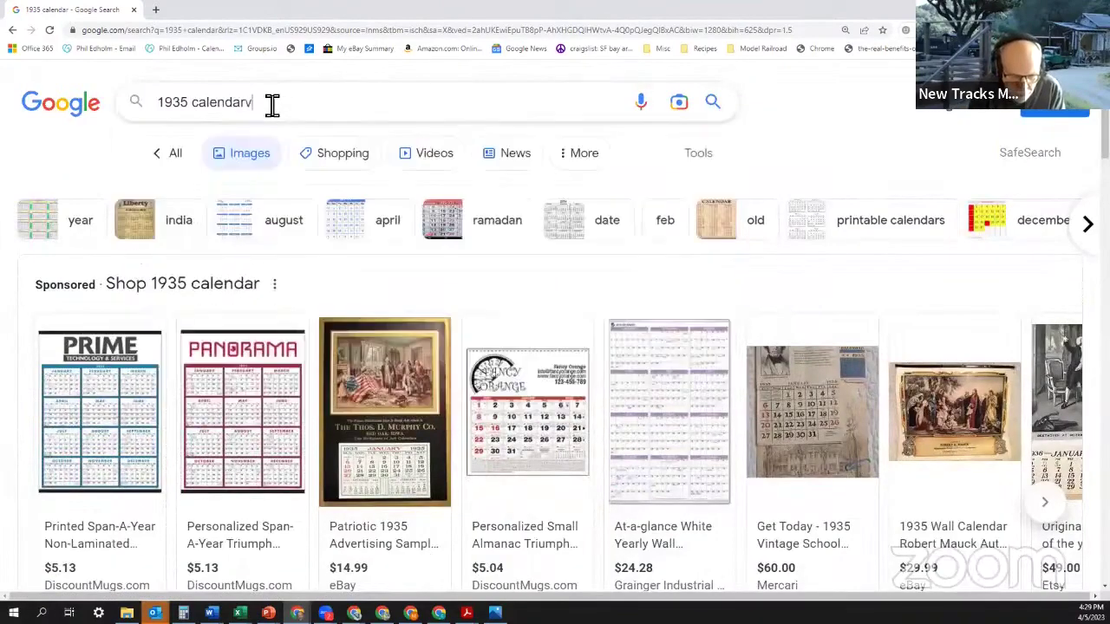
text(intagee)
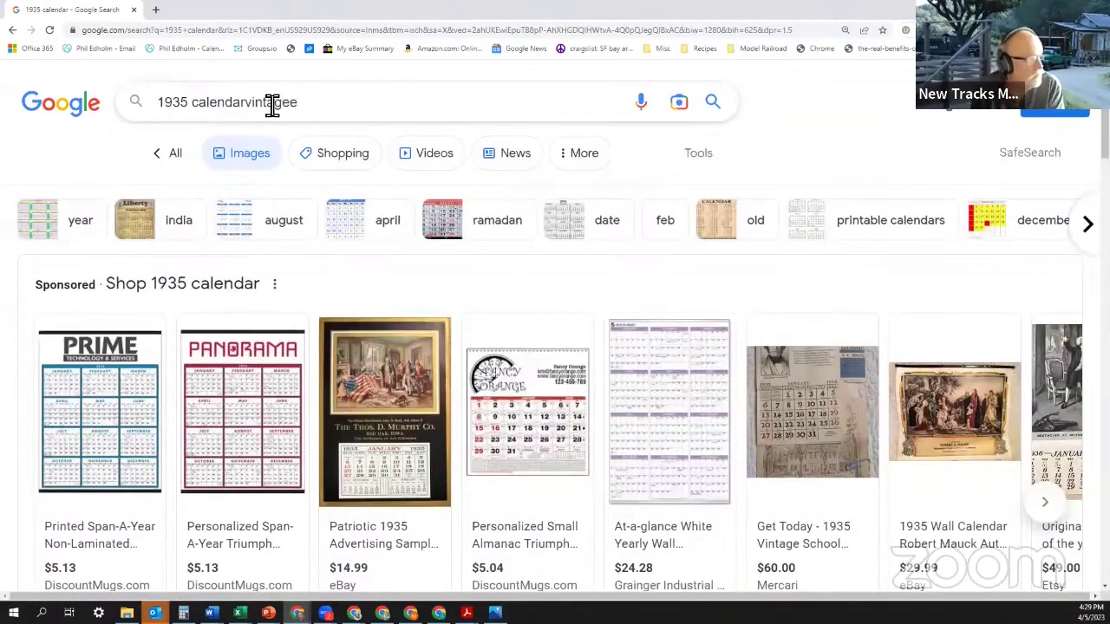
key(BackSpace)
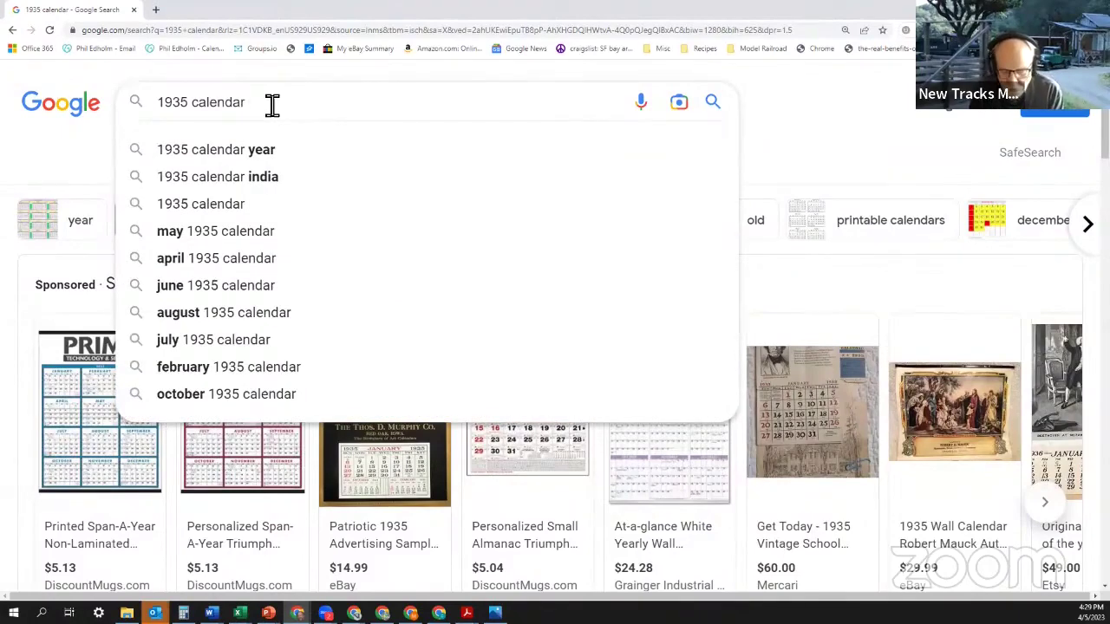
text(v)
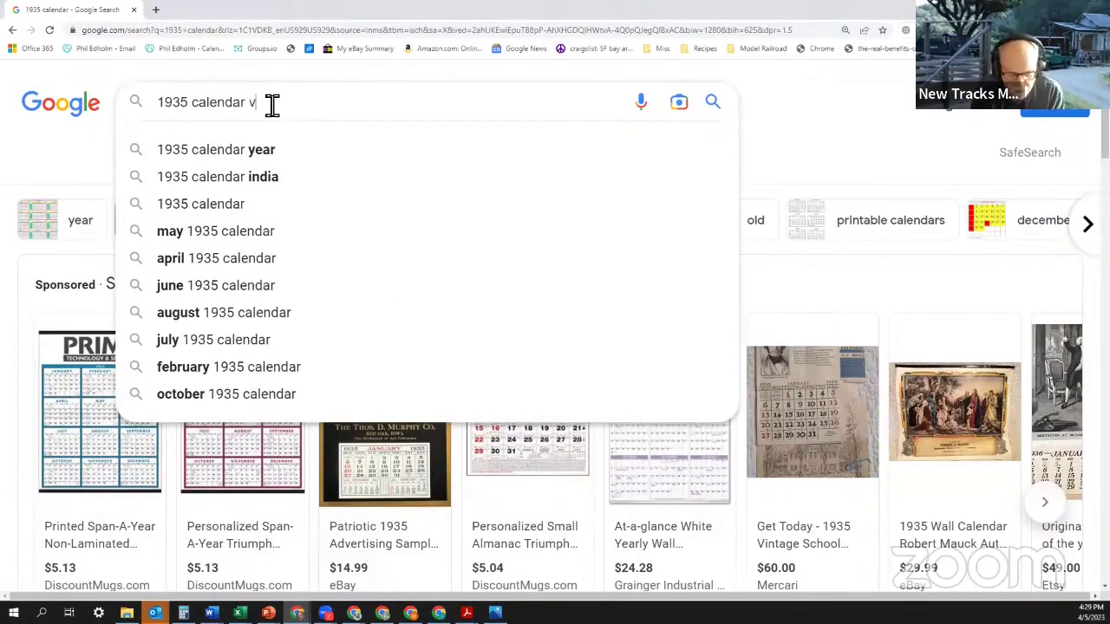
text(intage)
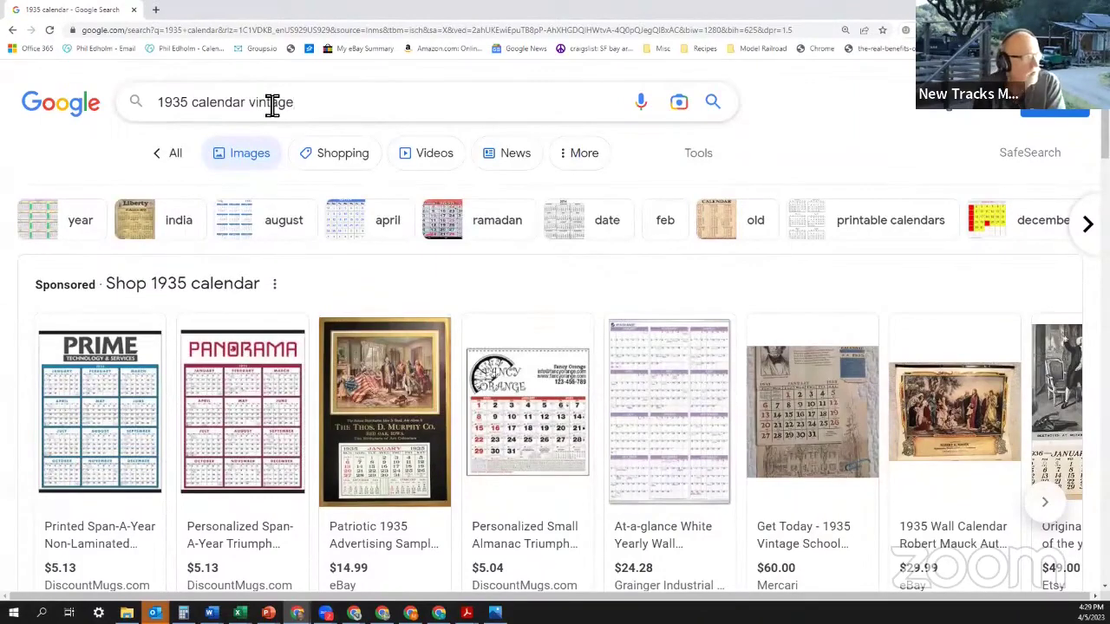
key(Return)
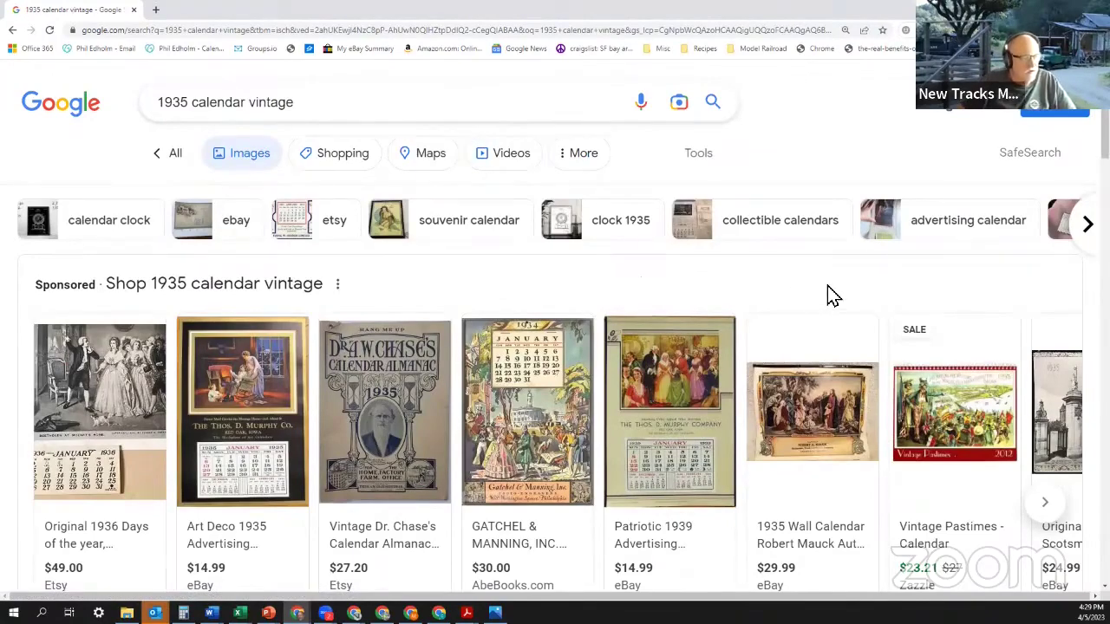
Step: Look through the vintage calendar shopping and image results for a suitable calendar with readable artwork
scroll(828, 290, down, 1)
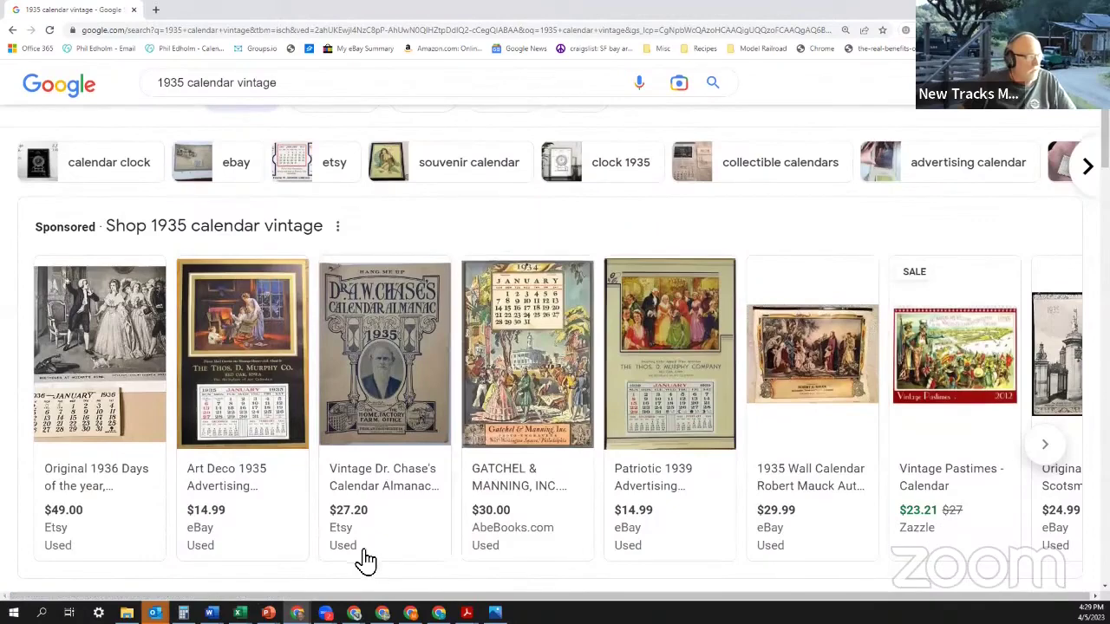
mouse_move(371, 477)
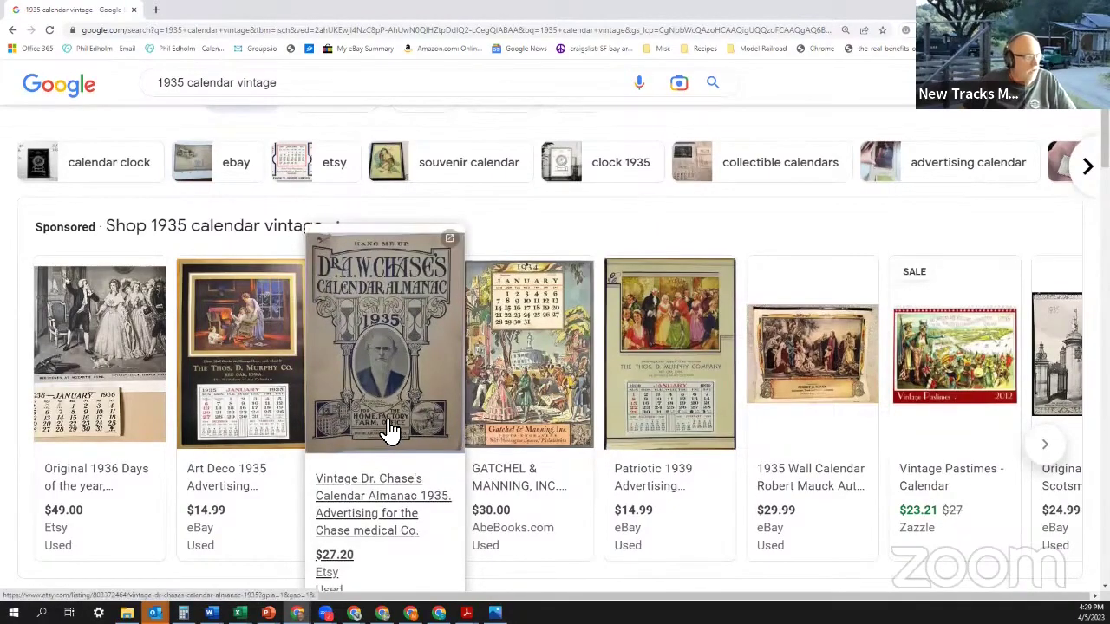
mouse_move(260, 414)
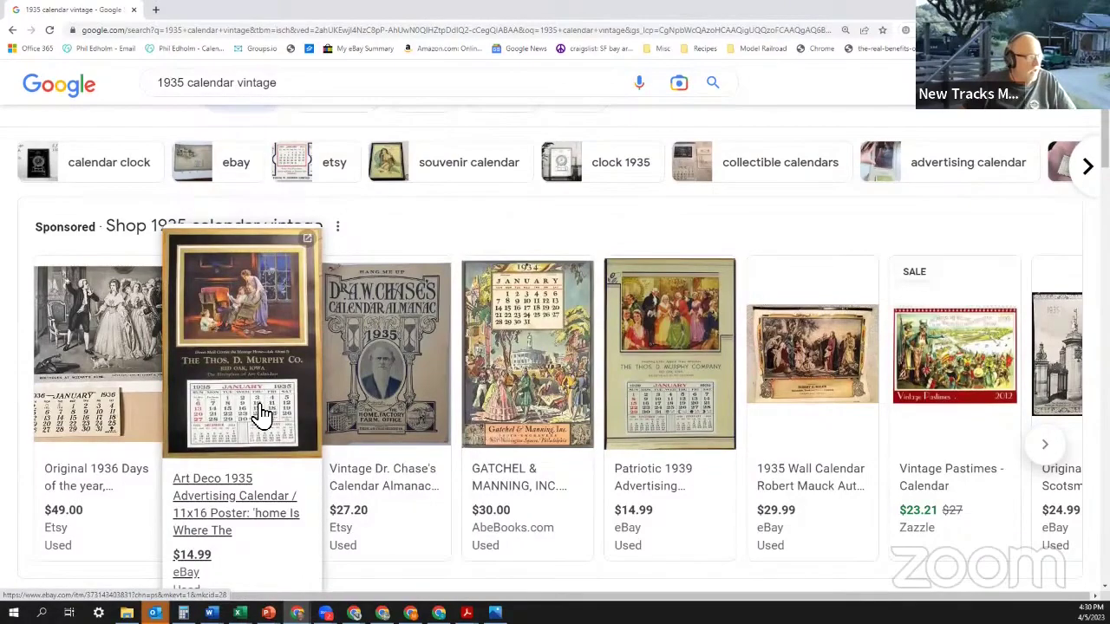
mouse_move(119, 412)
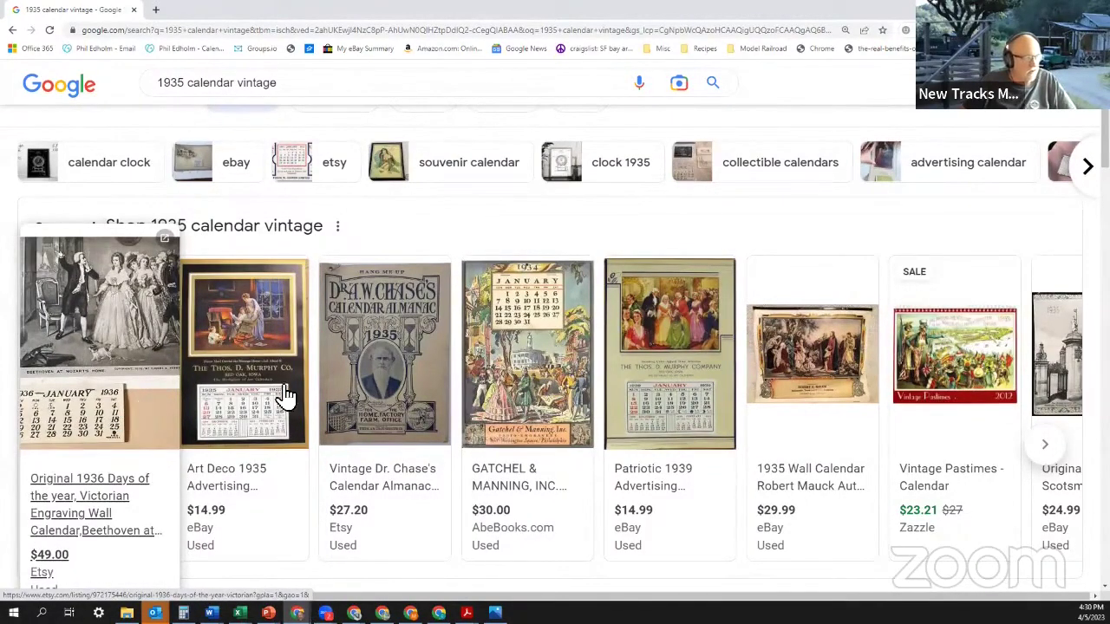
scroll(471, 395, down, 1)
mouse_move(473, 401)
scroll(471, 399, down, 3)
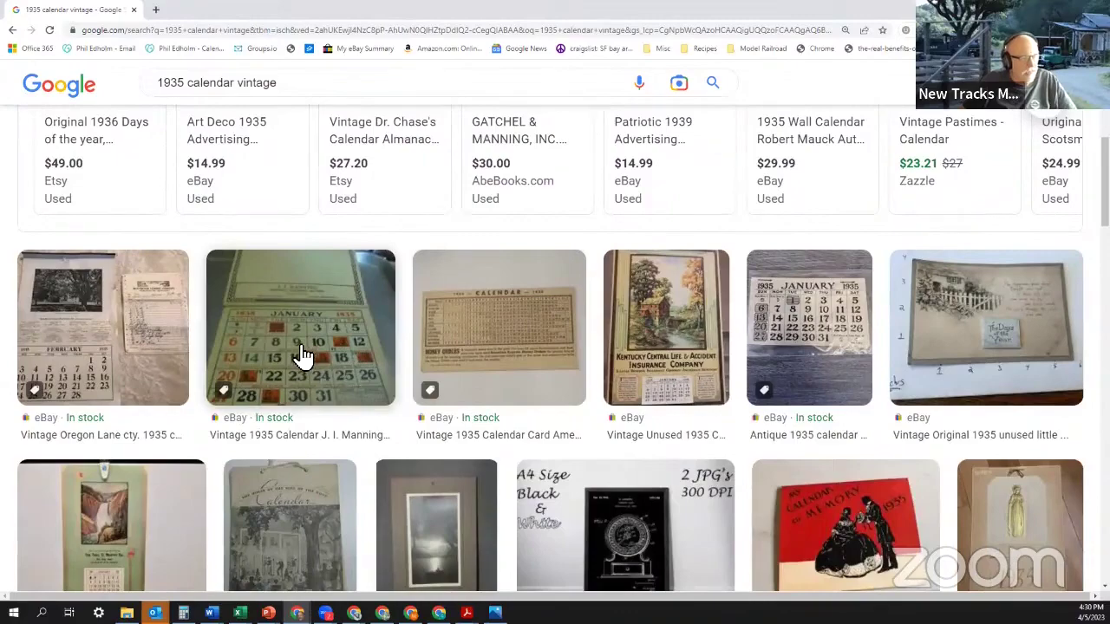
scroll(886, 403, up, 1)
scroll(886, 403, up, 2)
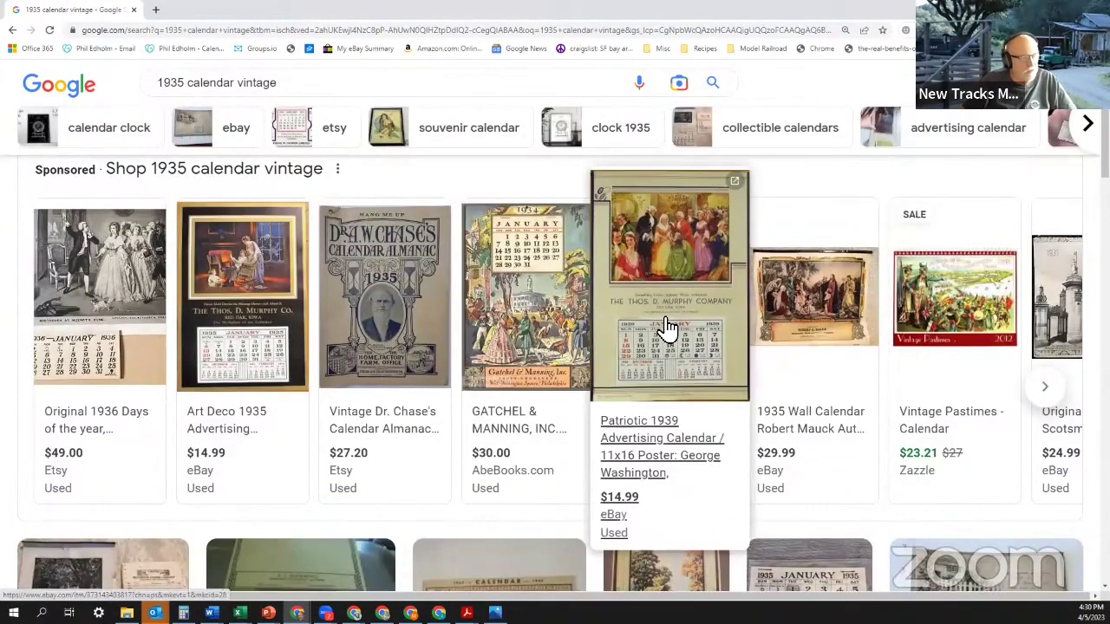
Step: View the enlarged picture in the Patriotic 1939 Advertising Calendar listing on eBay, and return to the search results
click(704, 288)
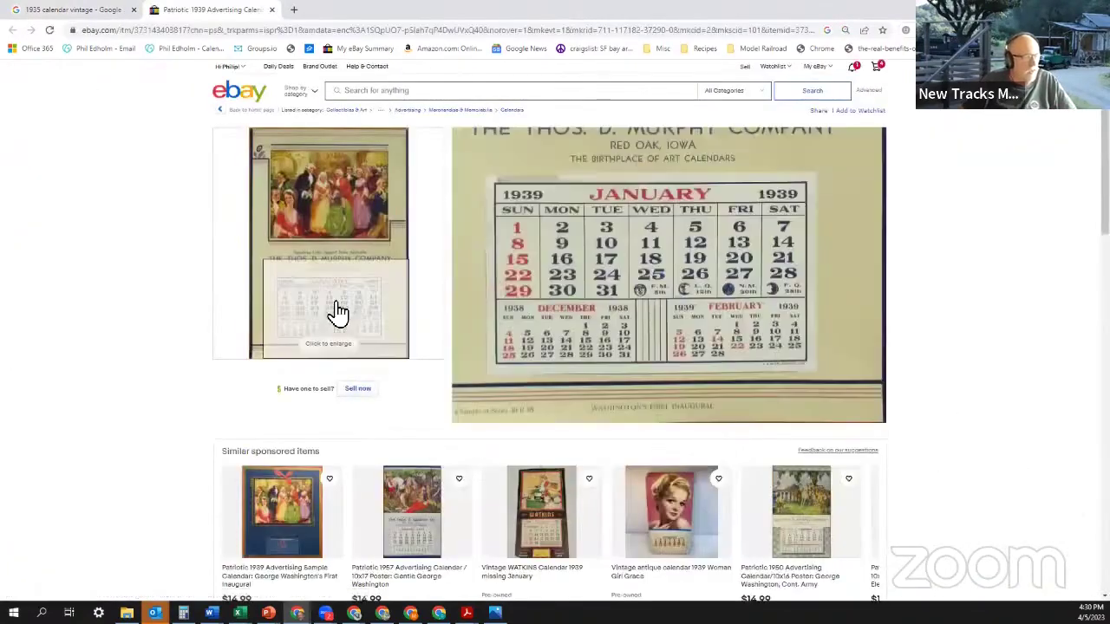
click(335, 305)
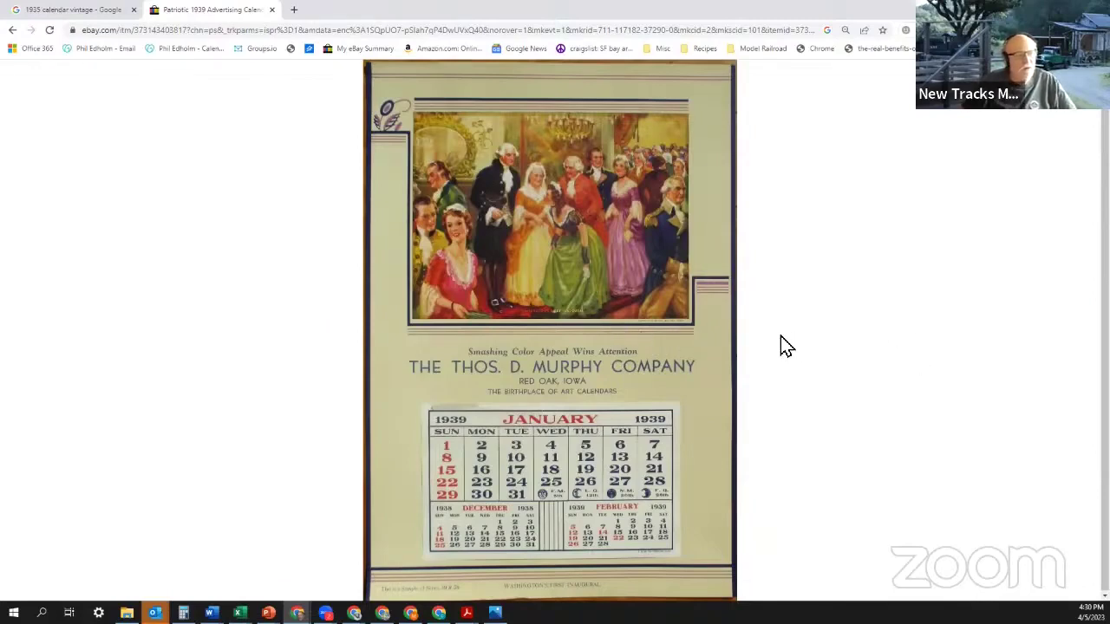
click(11, 31)
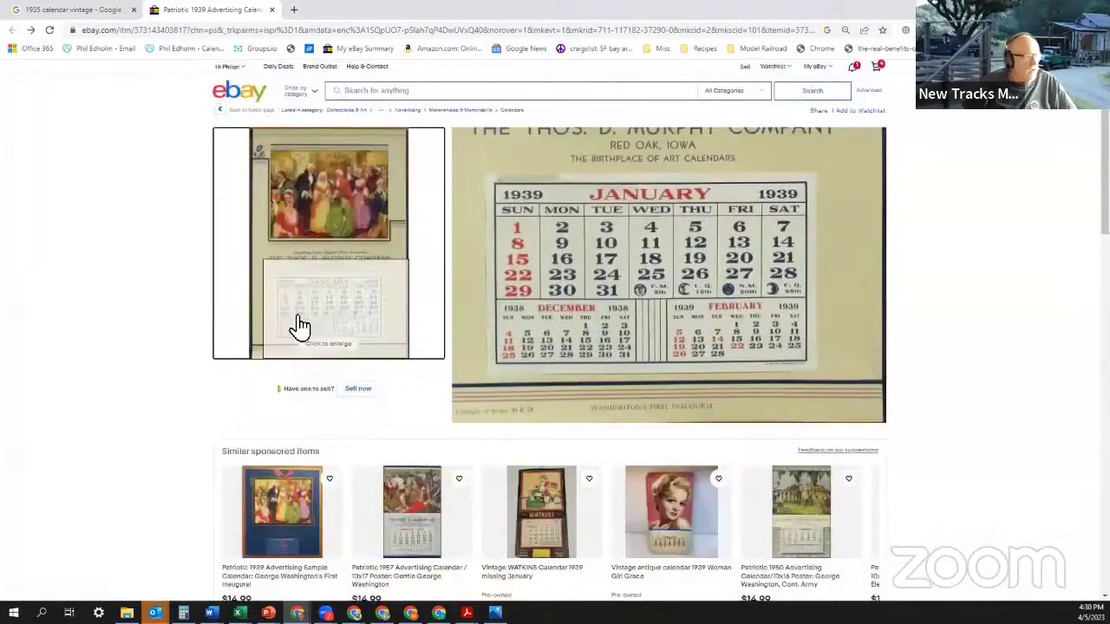
click(271, 9)
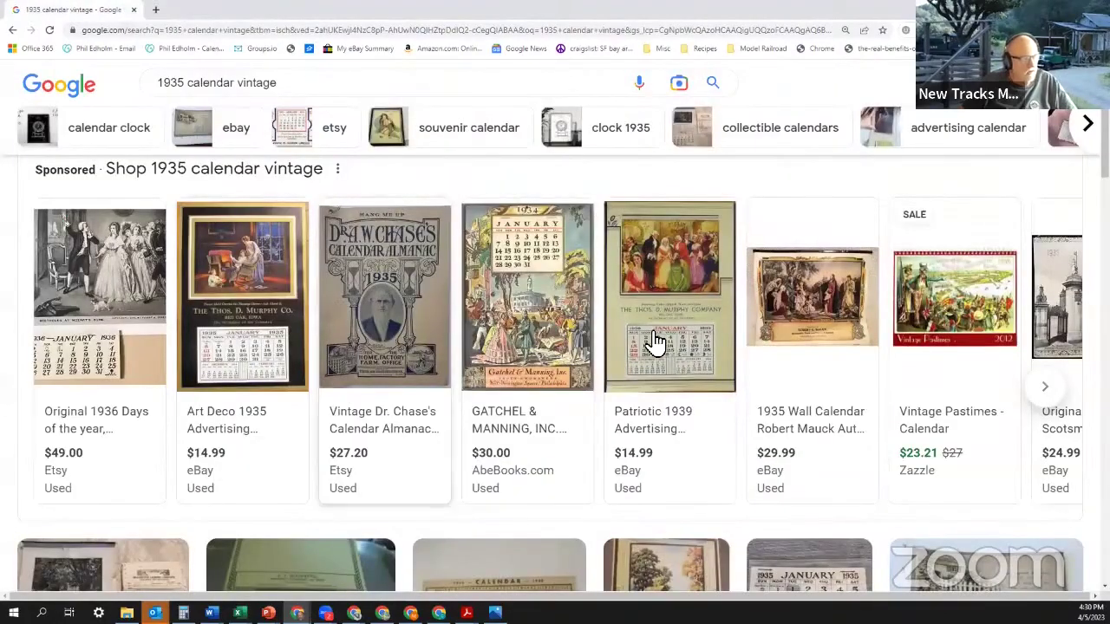
Step: Open the full-size image from the Patriotic 1939 Advertising Calendar listing on eBay and copy it
mouse_move(653, 341)
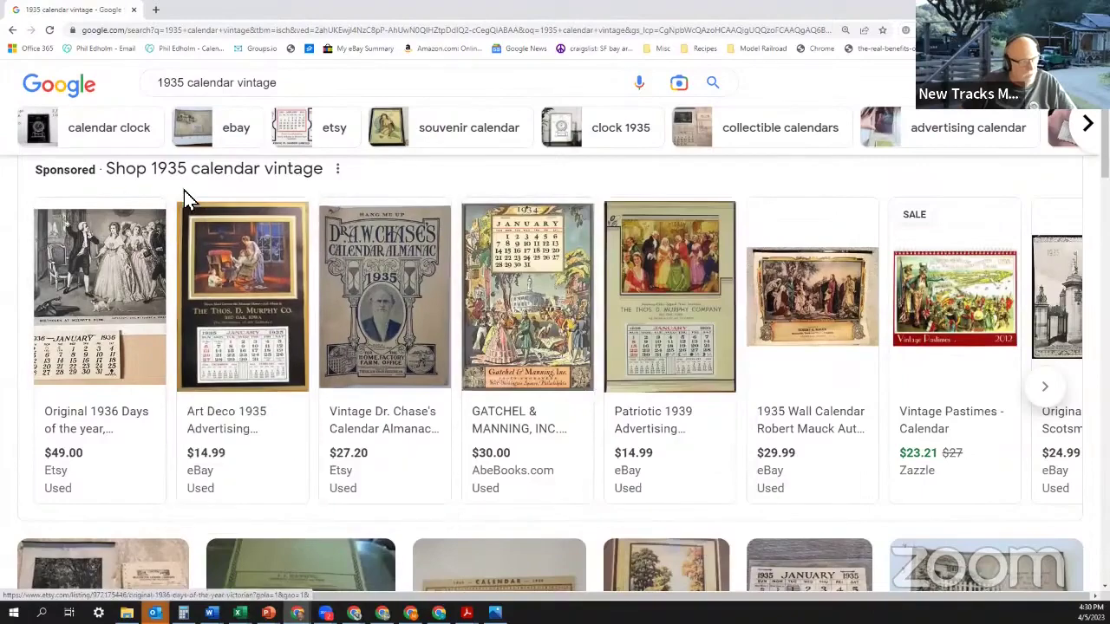
click(668, 325)
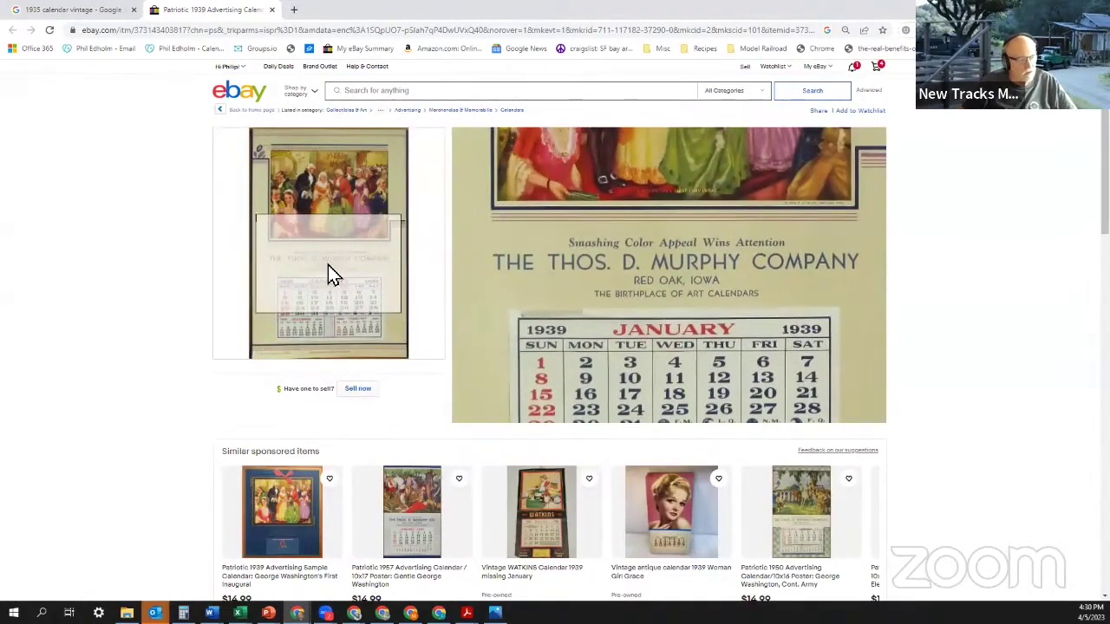
click(329, 272)
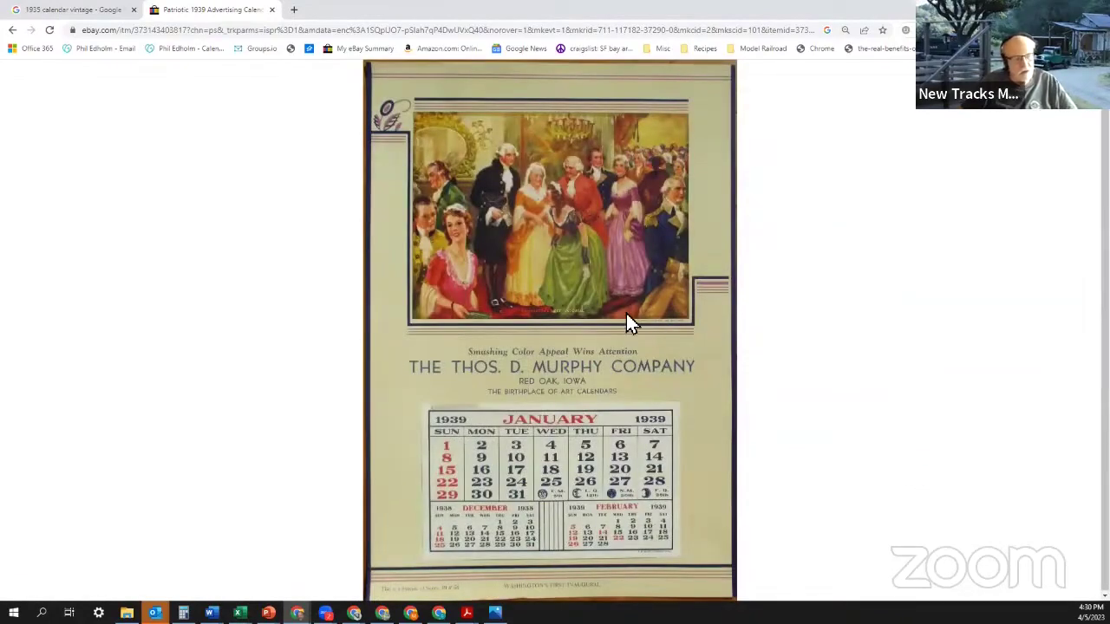
right_click(544, 279)
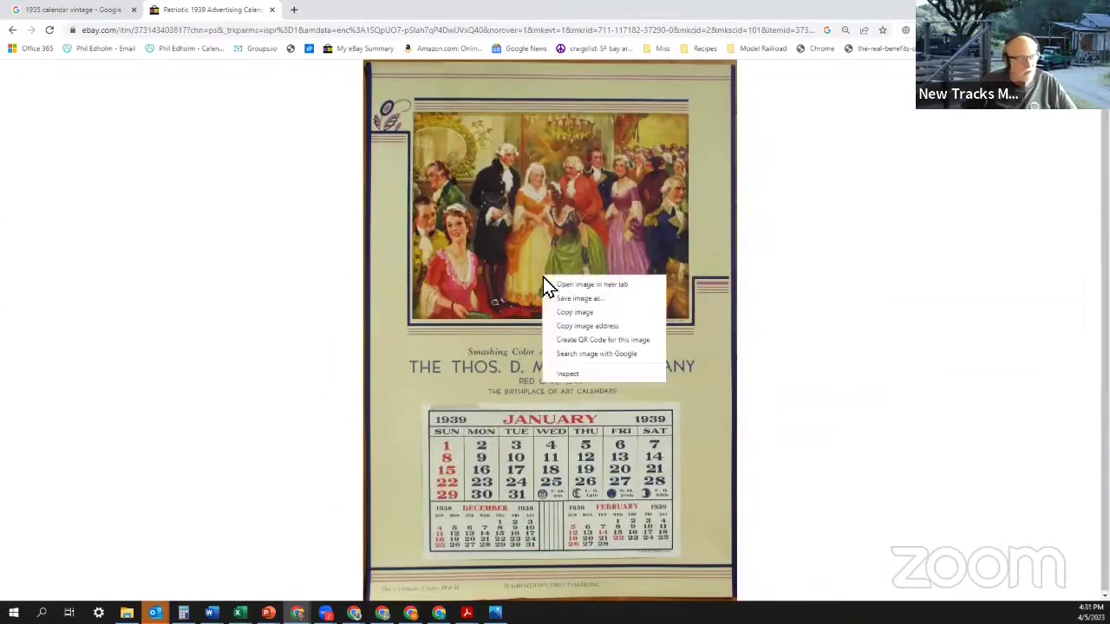
click(573, 313)
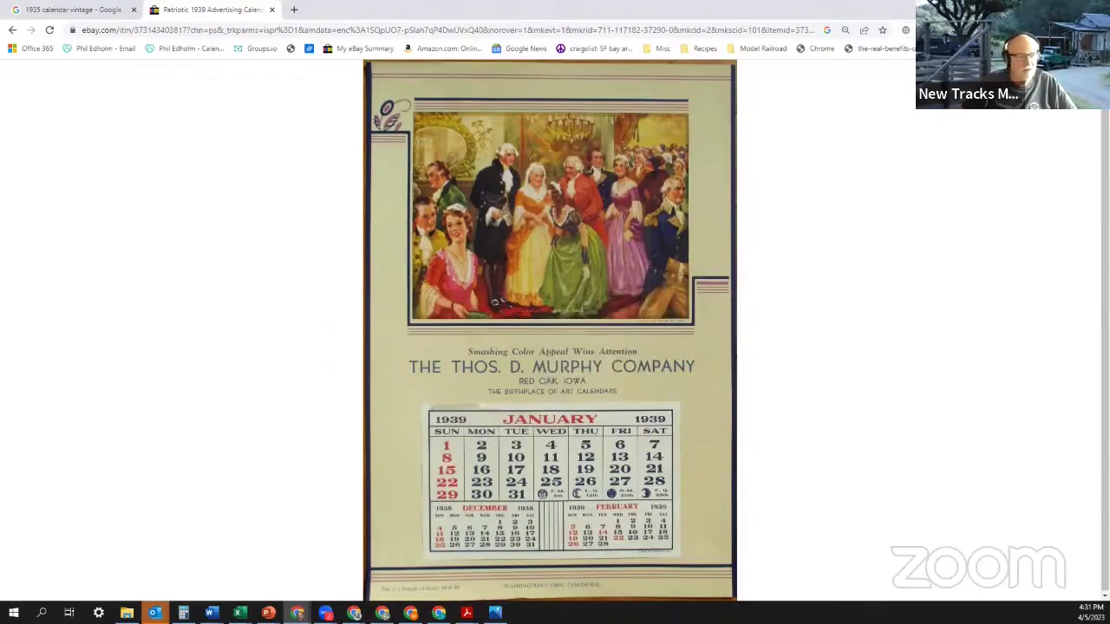
Step: Switch to PowerPoint, end the slide show, and paste the copied calendar image onto blank slide 31
key(alt+Tab)
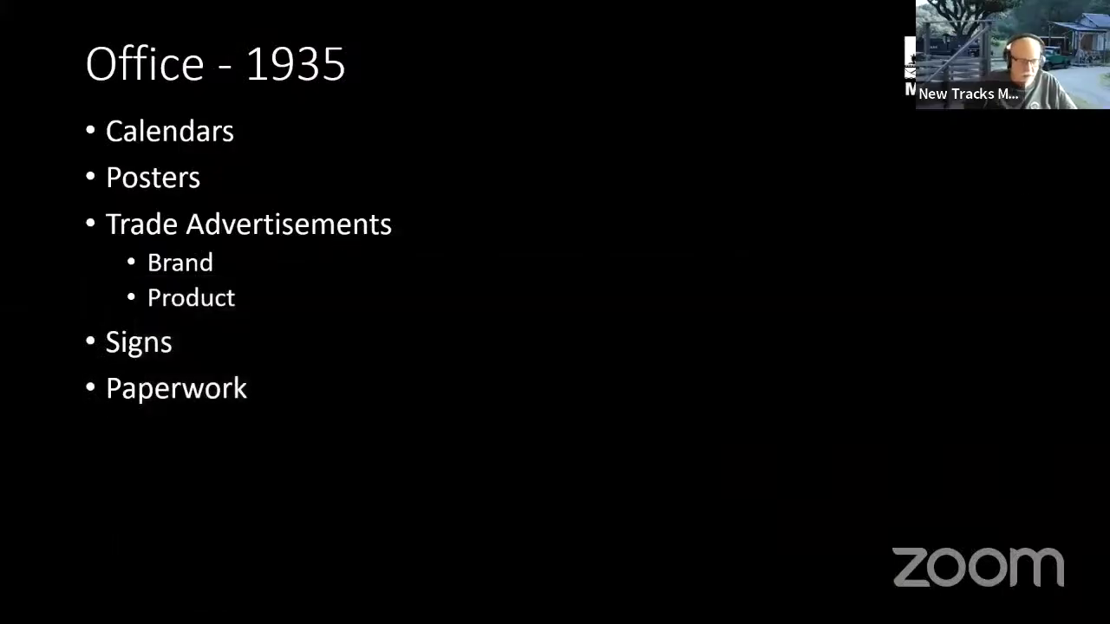
key(Escape)
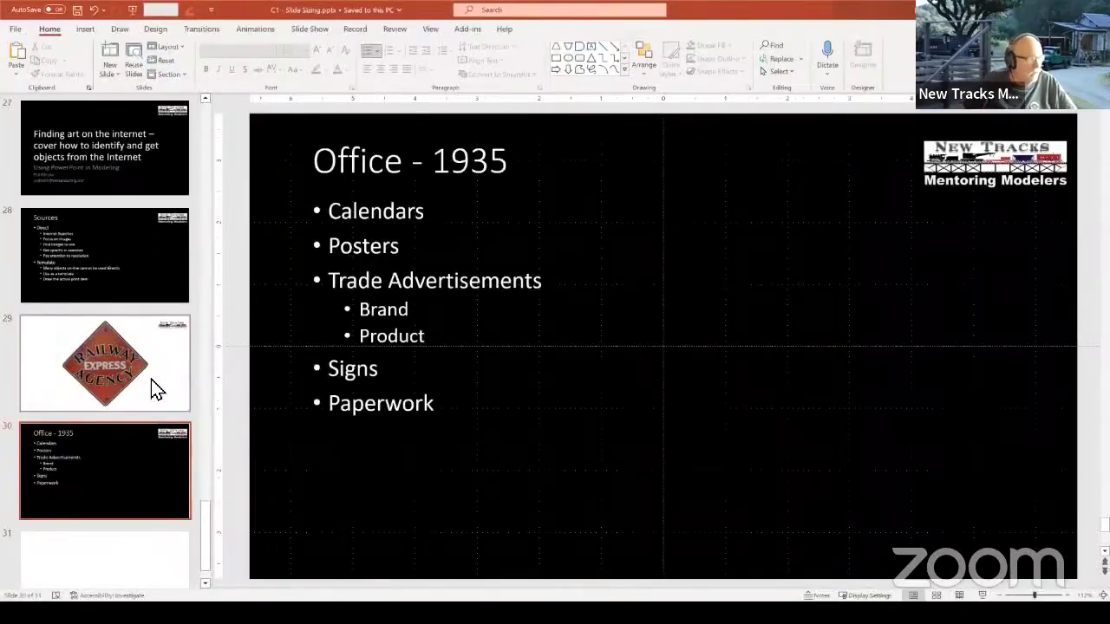
scroll(148, 400, down, 1)
click(141, 525)
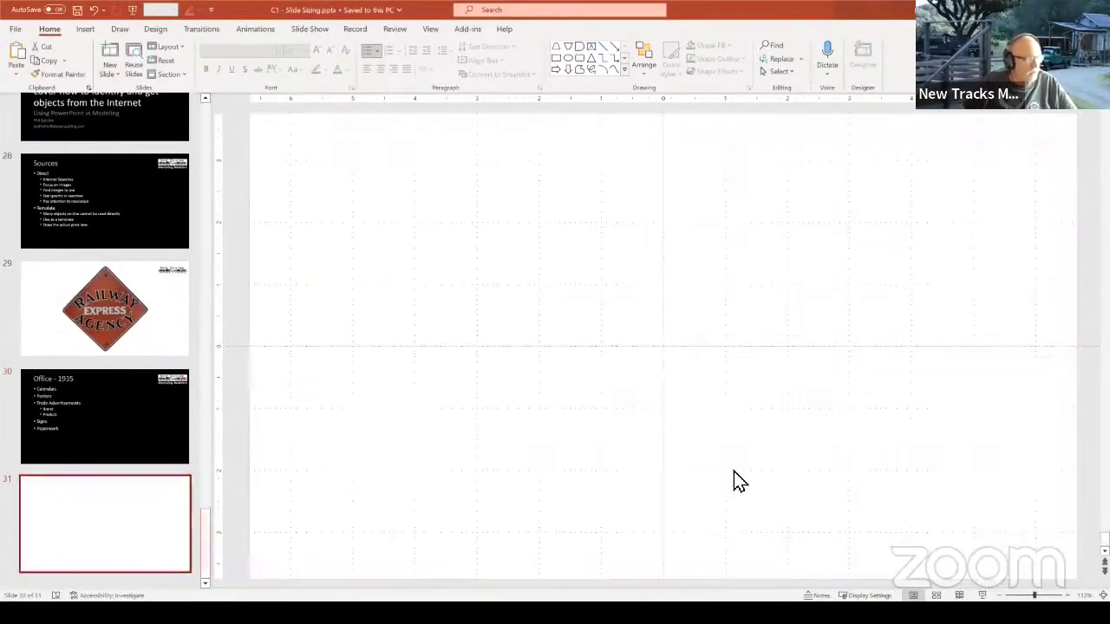
click(566, 382)
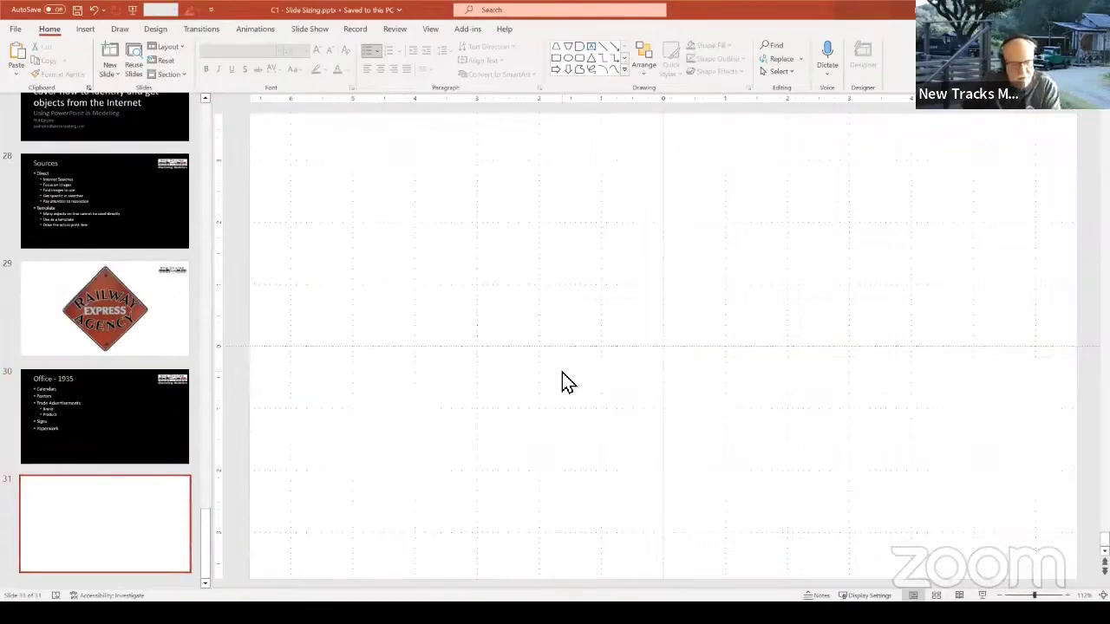
key(ctrl+v)
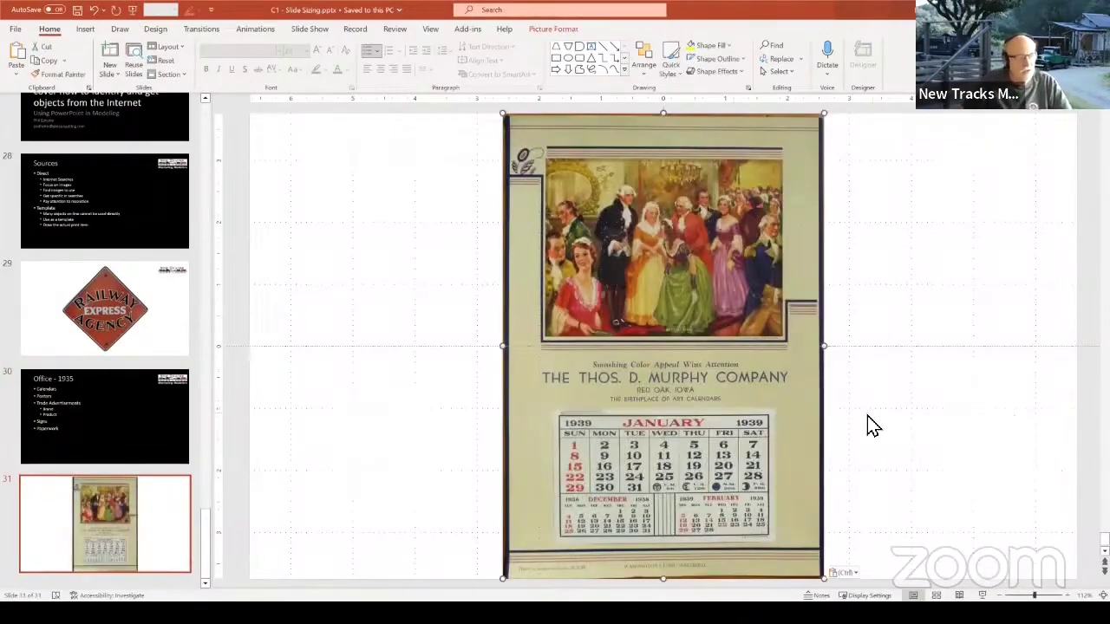
Step: Move the pasted calendar picture from the slide's center into its left half
drag(815, 404, 685, 404)
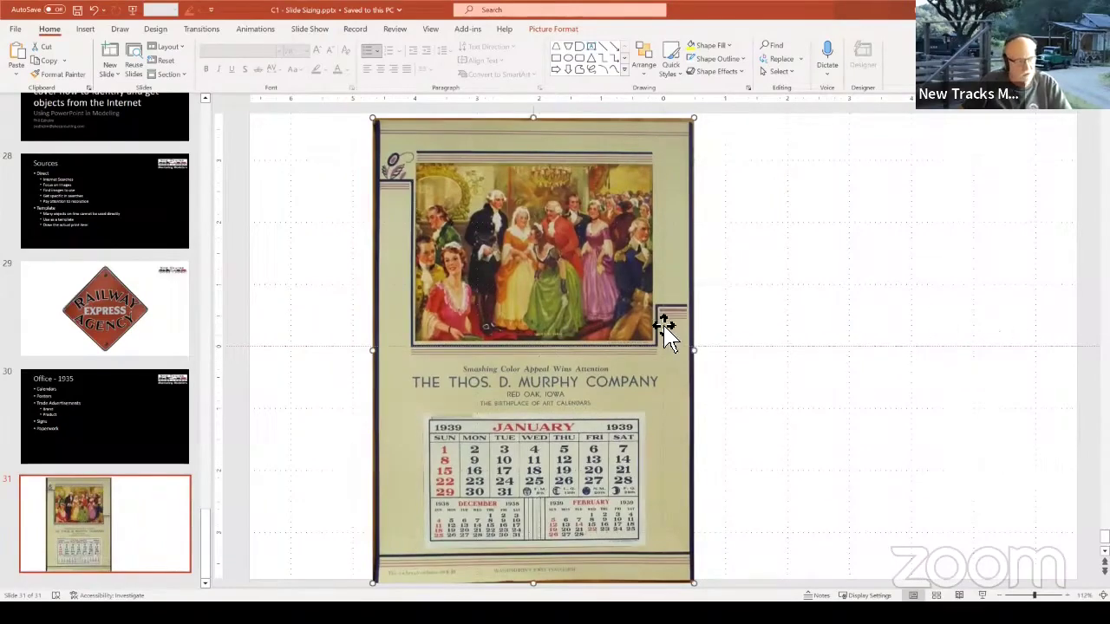
right_click(666, 242)
key(Escape)
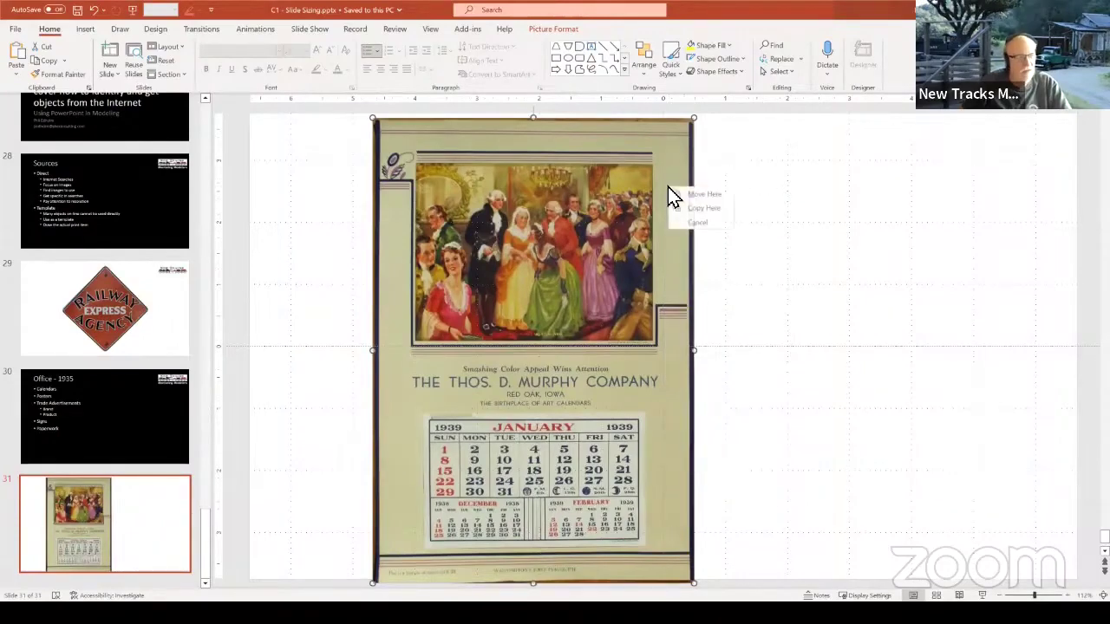
Step: Crop all four sides of the calendar picture, removing its dark borders and the printed strip along its lower edge
click(892, 235)
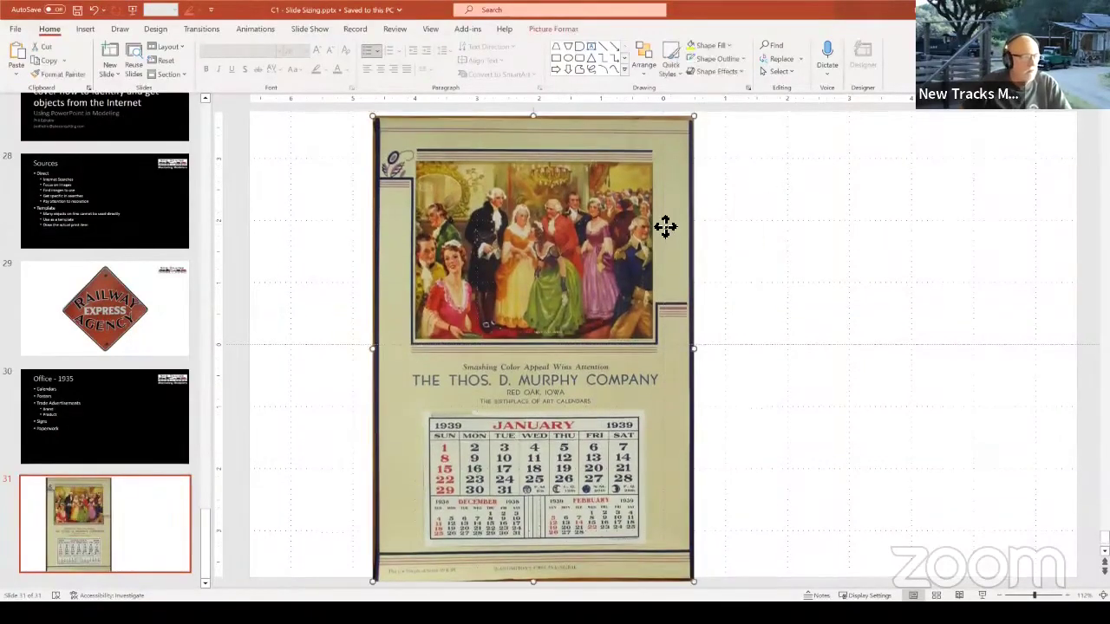
right_click(664, 227)
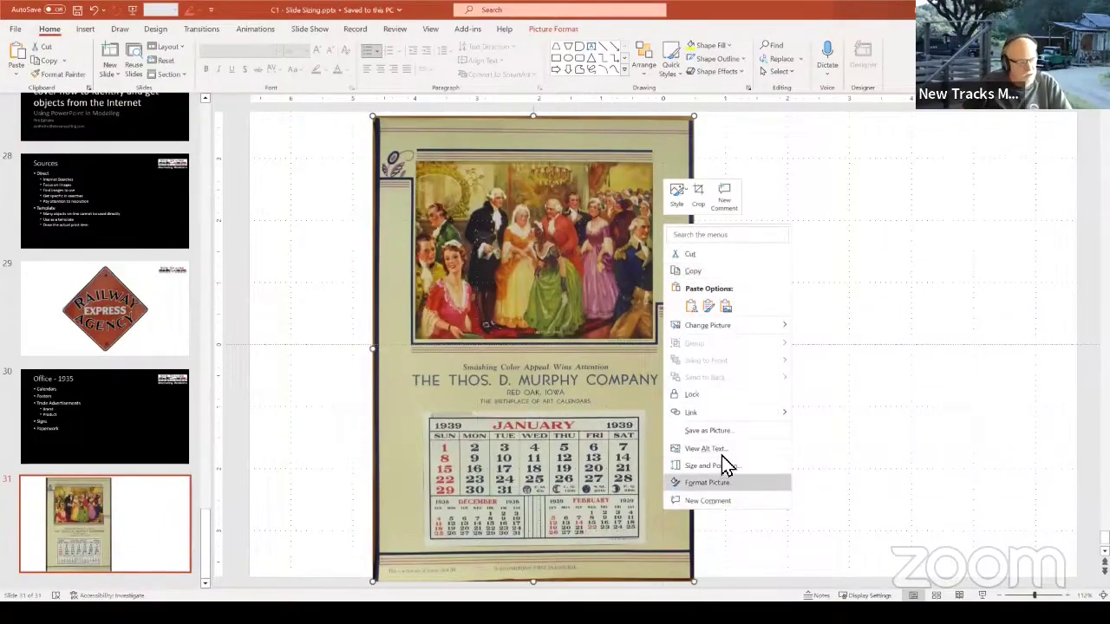
click(700, 200)
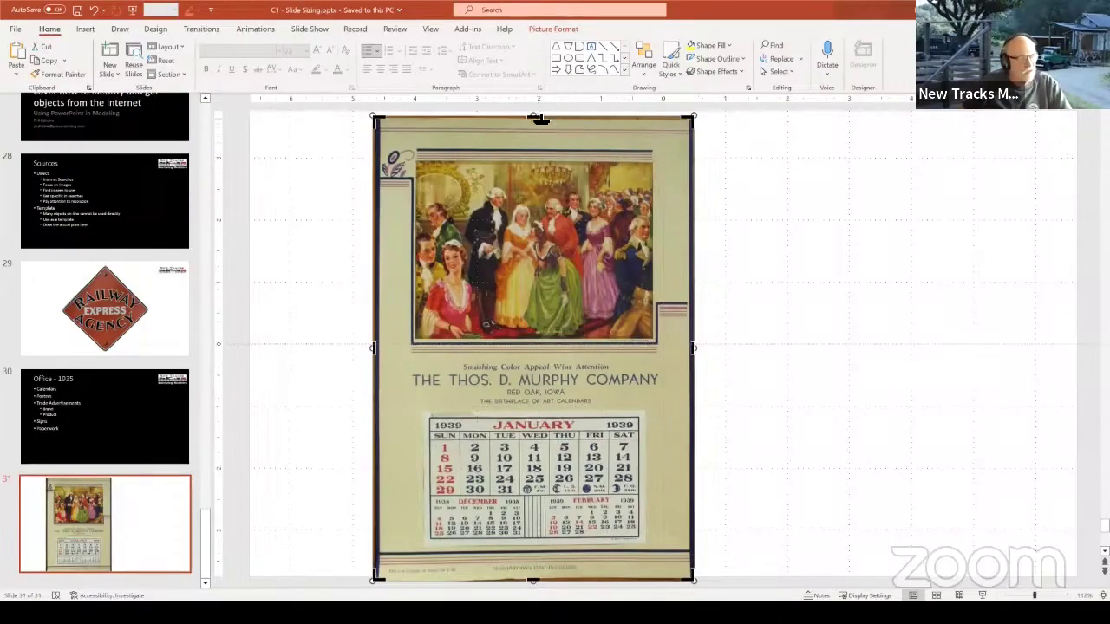
drag(540, 123, 532, 120)
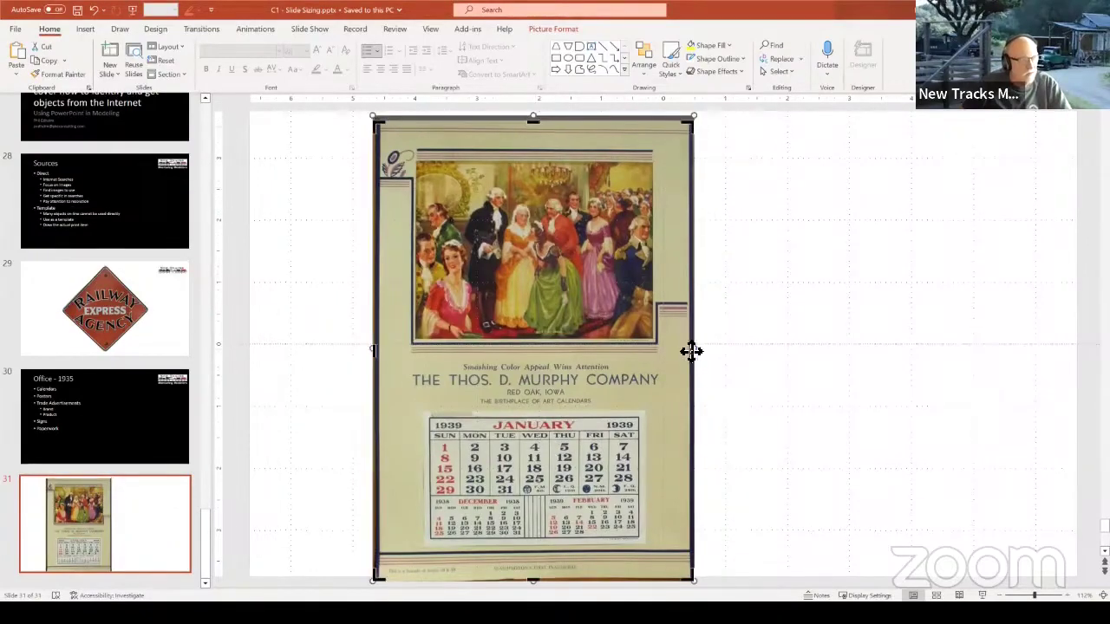
drag(695, 355, 690, 351)
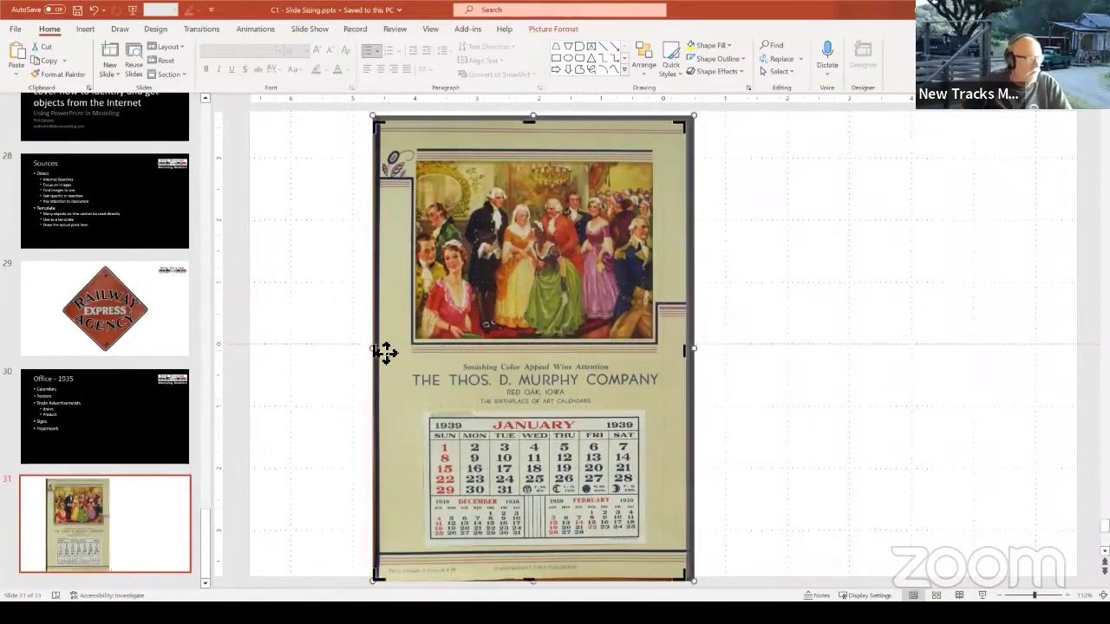
drag(379, 355, 381, 358)
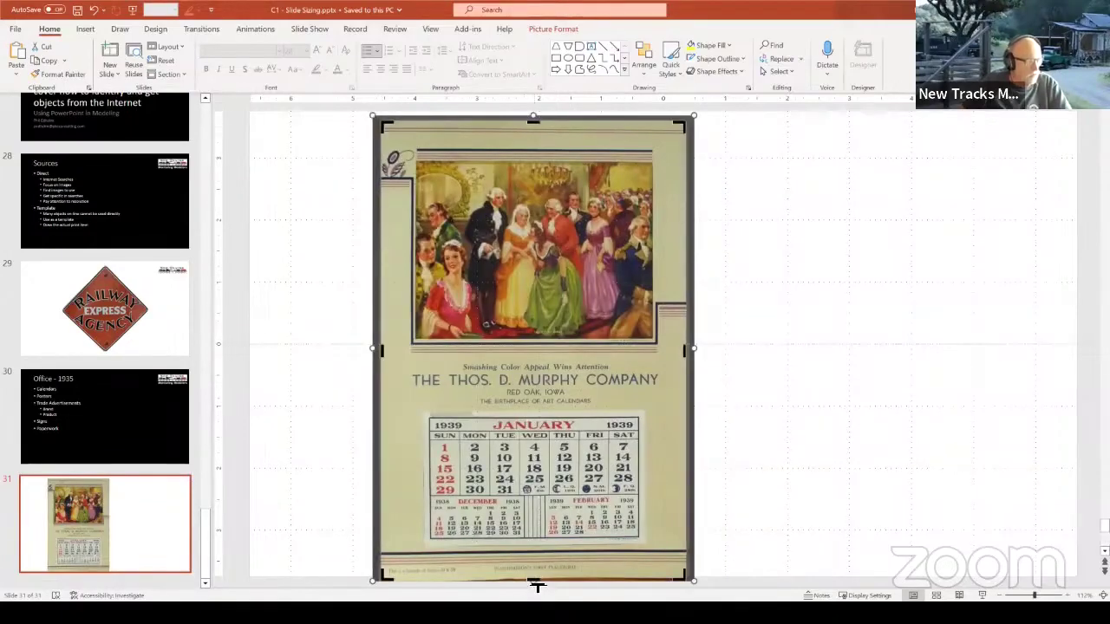
drag(537, 587, 541, 553)
click(853, 507)
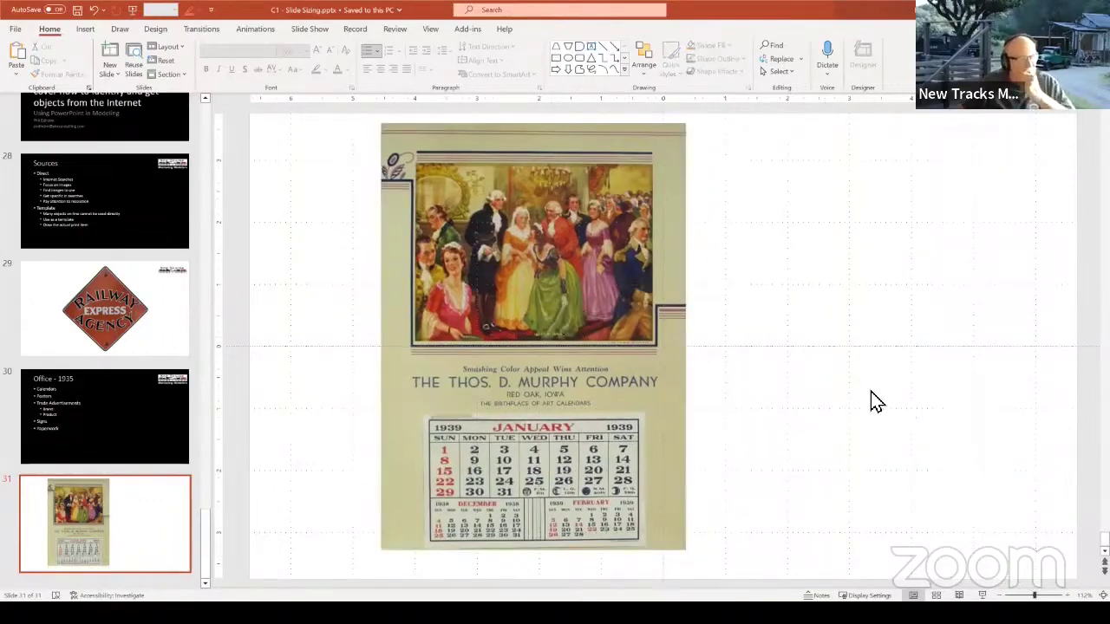
Step: Shrink the cropped calendar picture proportionally to about 2.2 inches wide and move it into the slide's upper-left area
click(511, 290)
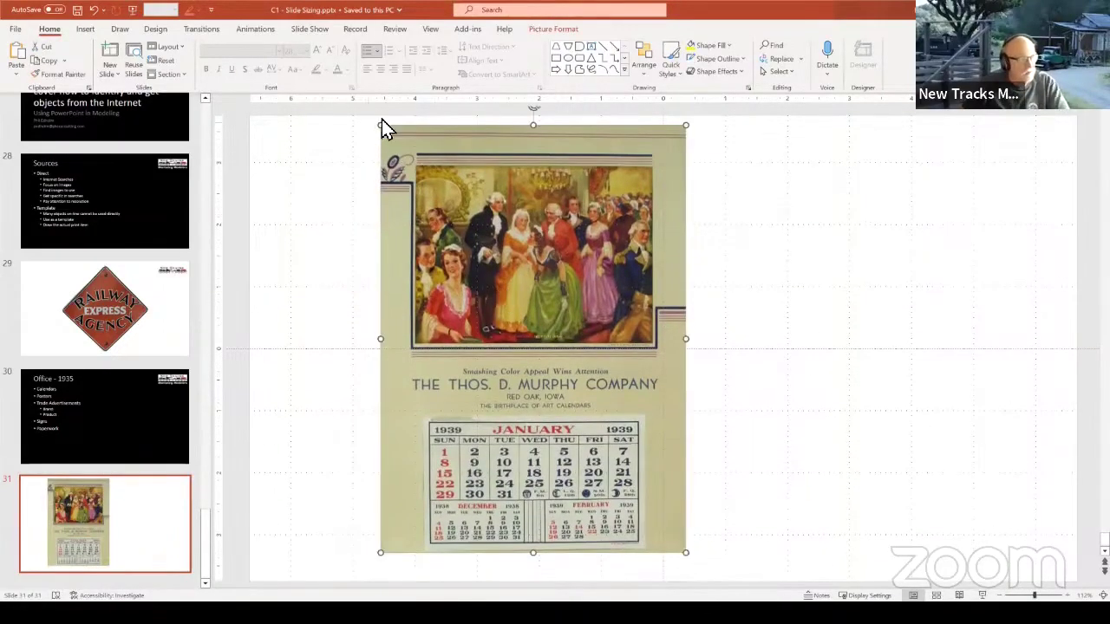
drag(382, 126, 548, 358)
drag(631, 416, 425, 245)
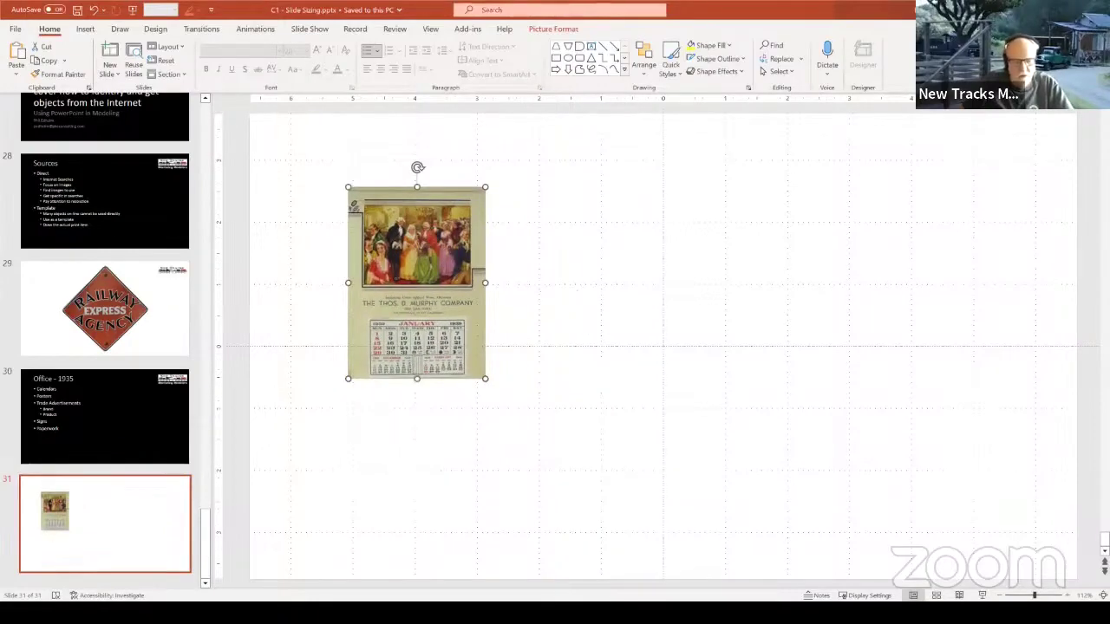
Step: Capture the browser window showing the full-size calendar, return to PowerPoint, and paste the screenshot with the small calendar moved closer to the slide's upper-left corner
click(296, 613)
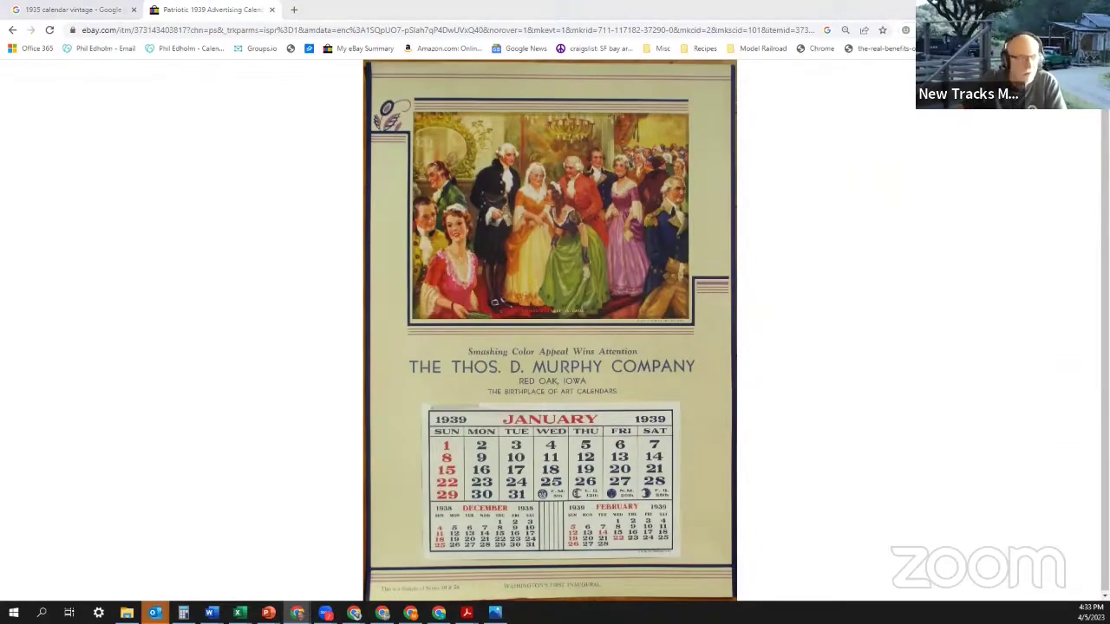
key(alt+Tab)
drag(439, 260, 358, 208)
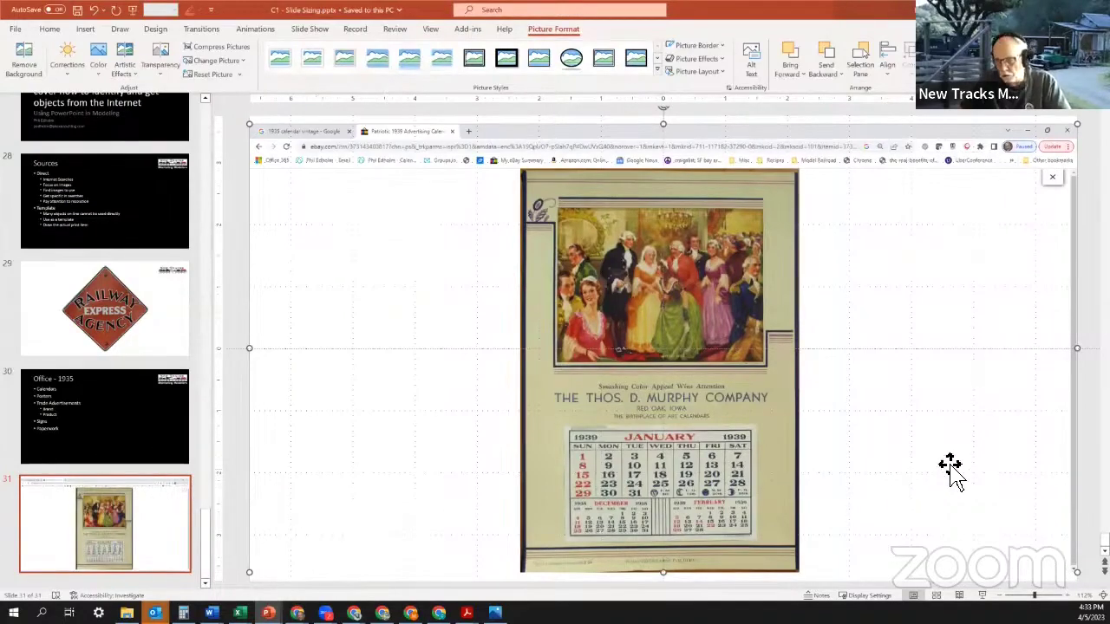
Step: Crop the pasted browser screenshot down to the calendar, removing the browser window, blank sides, dark borders and lower printed strip
right_click(924, 269)
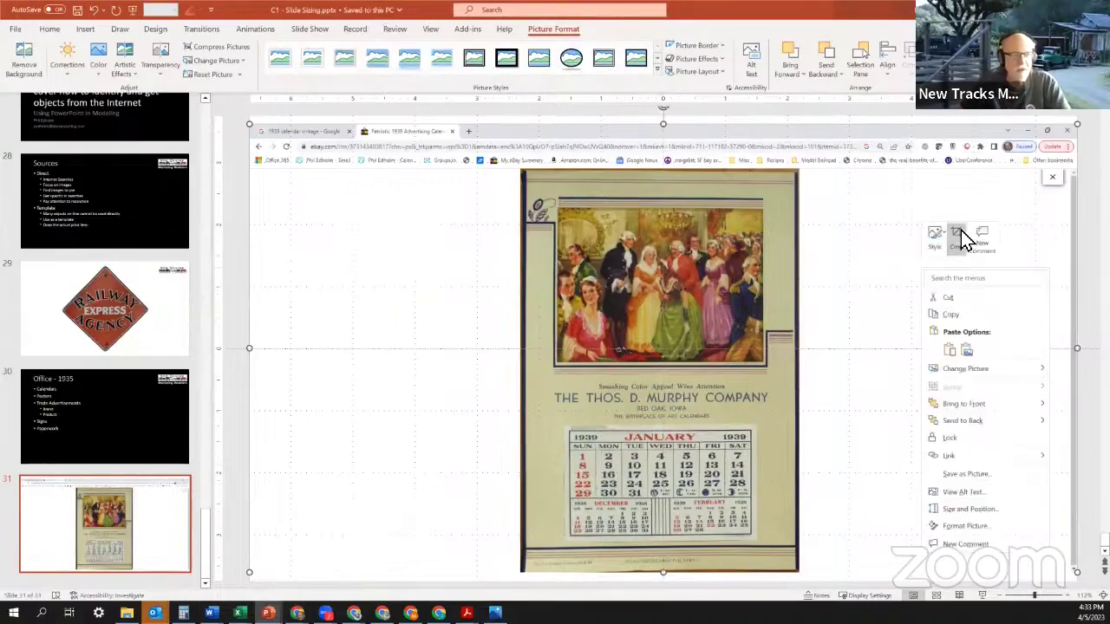
click(957, 236)
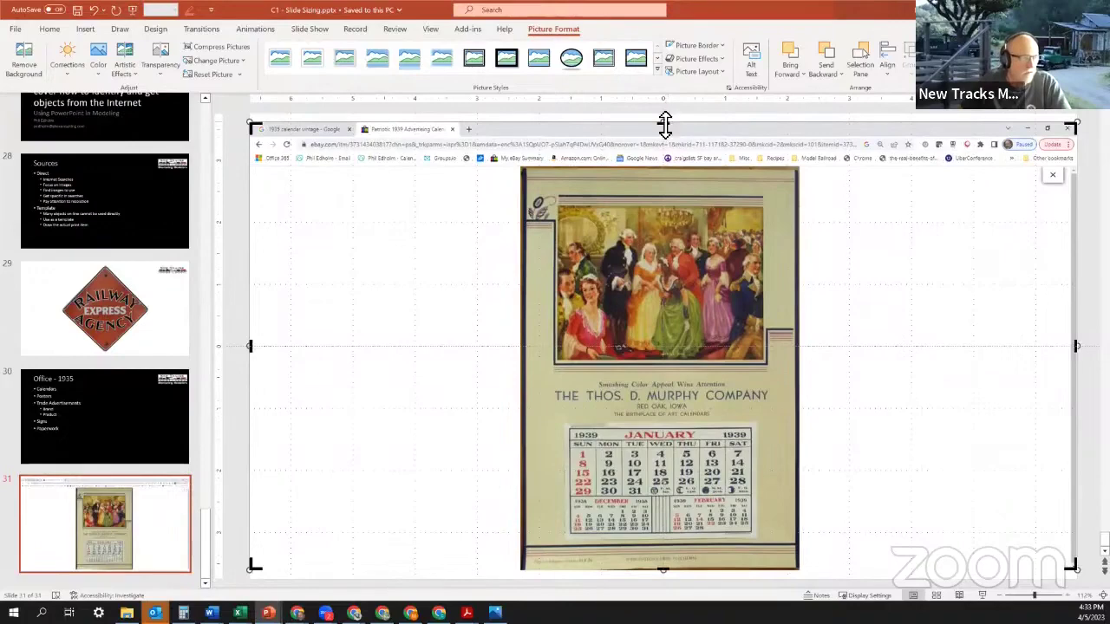
drag(669, 124, 674, 176)
drag(252, 375, 533, 395)
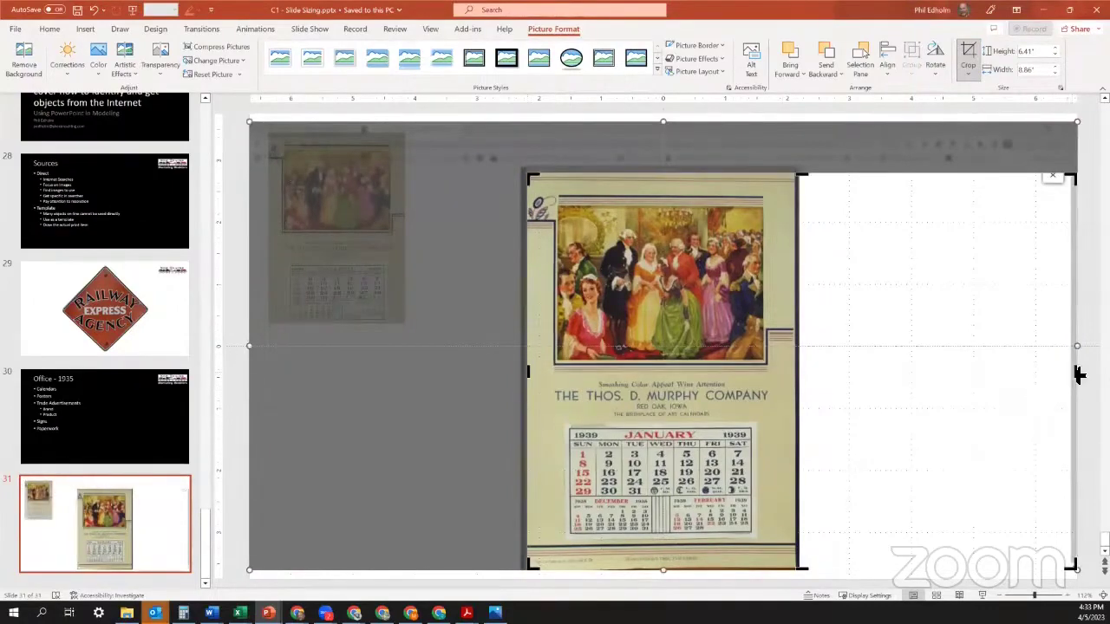
drag(1079, 377, 796, 395)
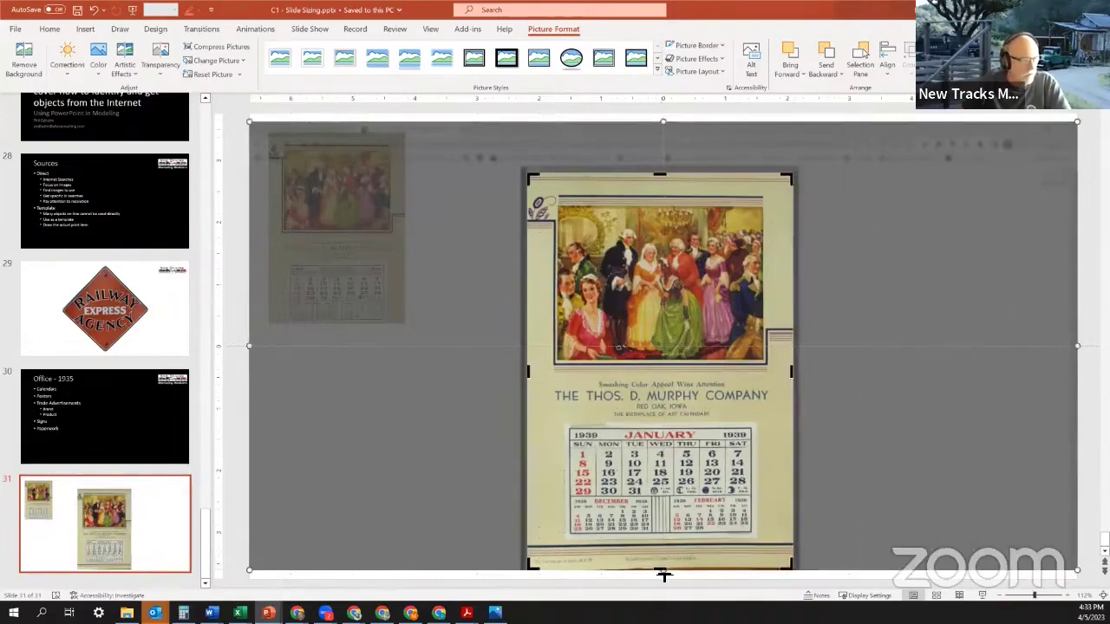
drag(667, 574, 668, 543)
click(250, 449)
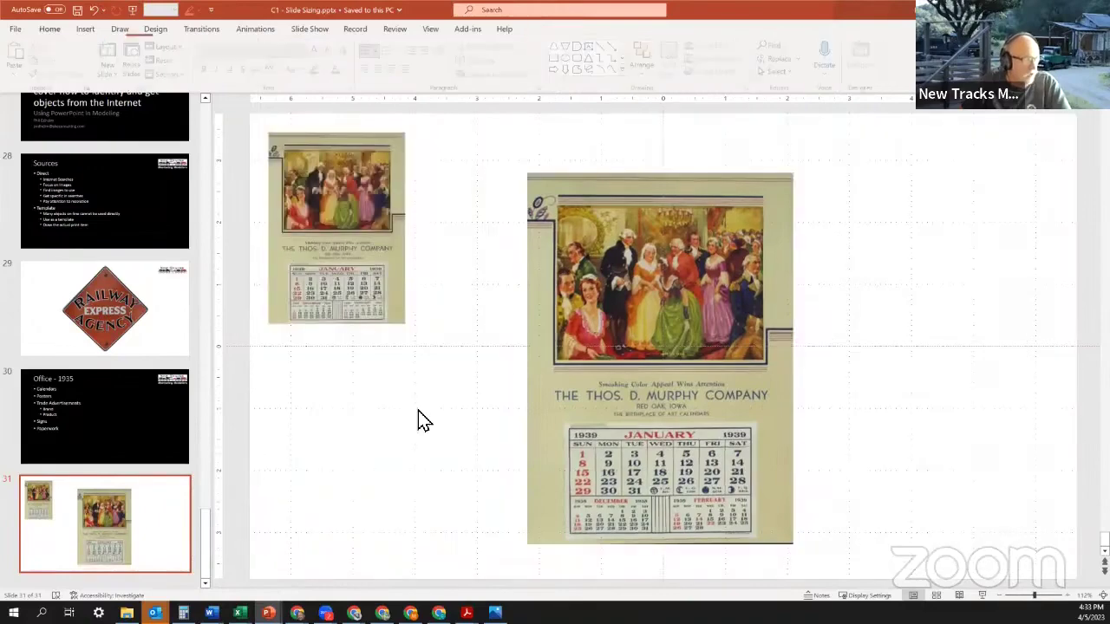
Step: Move the cropped screenshot beside the small calendar picture, aligning their top edges, and shrink it proportionally to the same size
drag(597, 353, 527, 321)
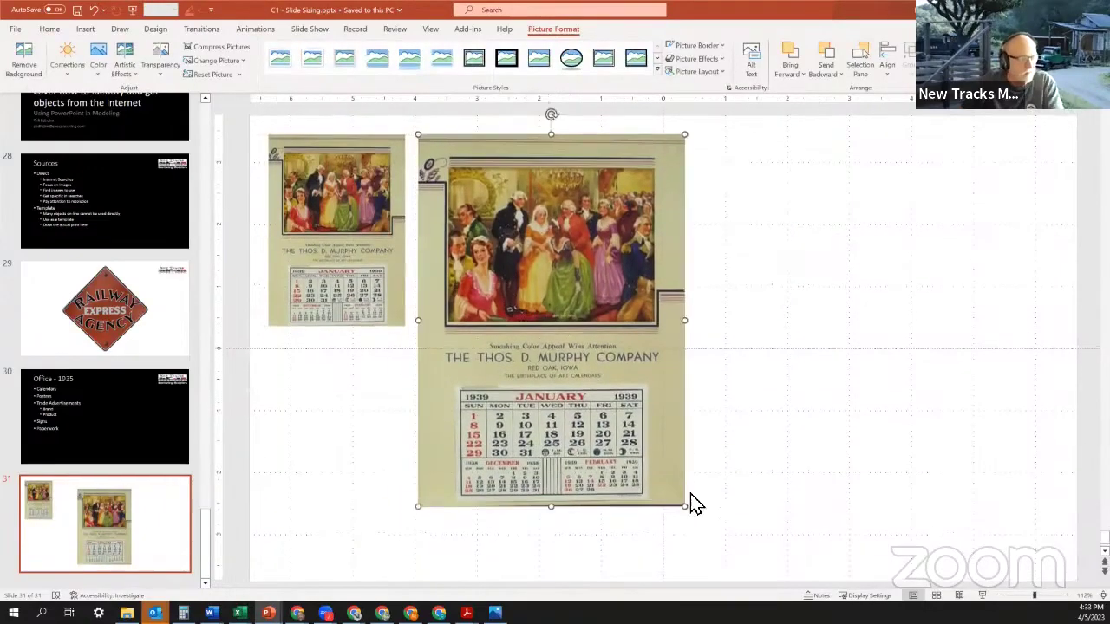
drag(690, 515, 540, 327)
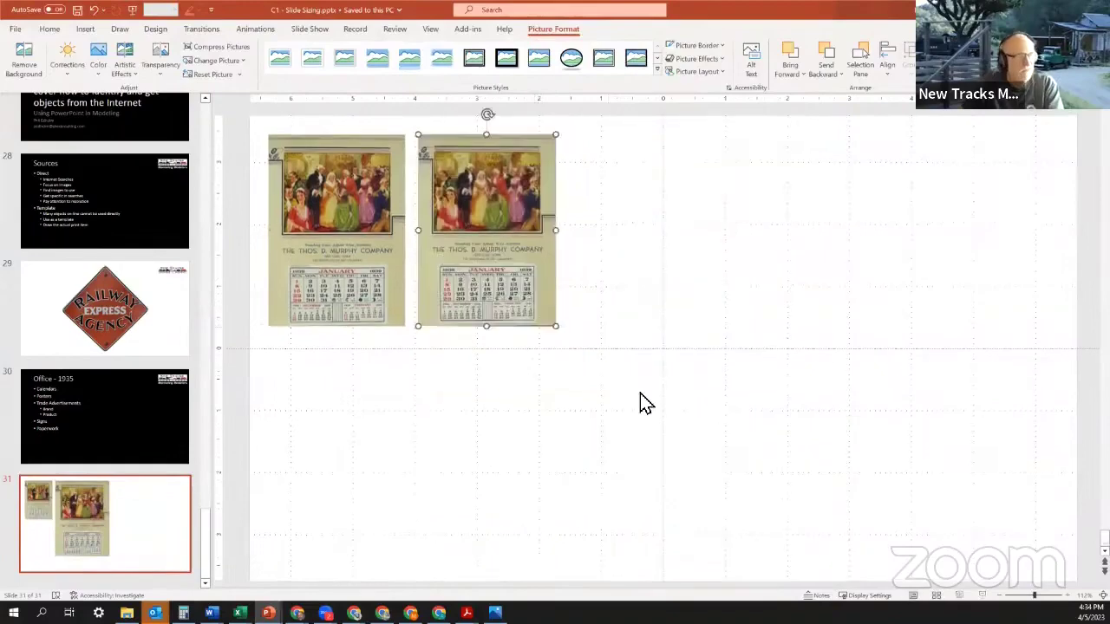
click(371, 276)
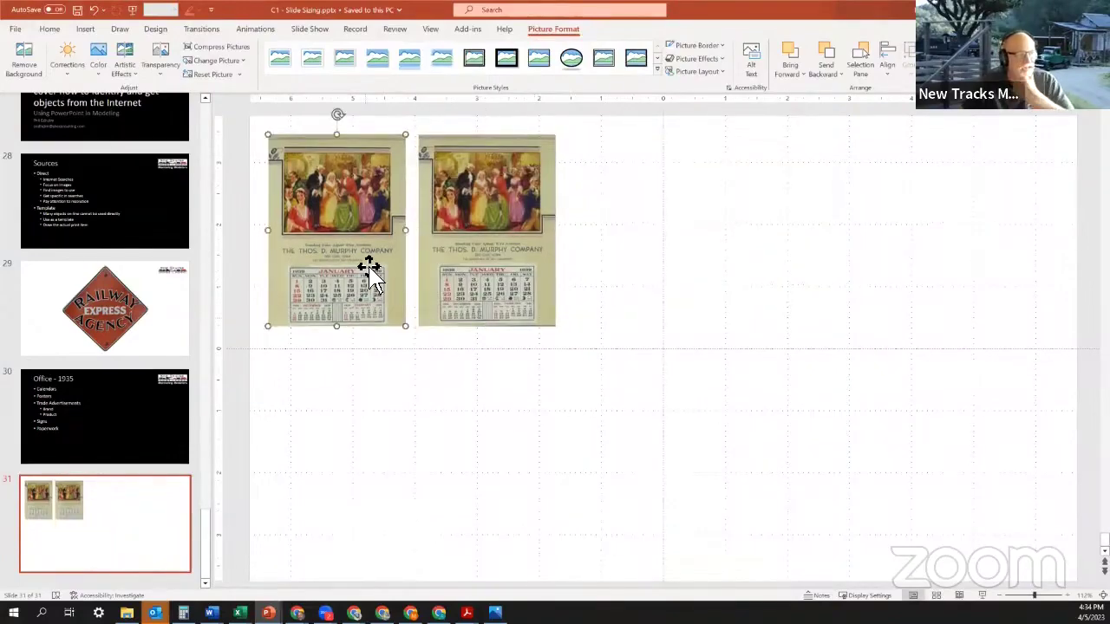
click(490, 251)
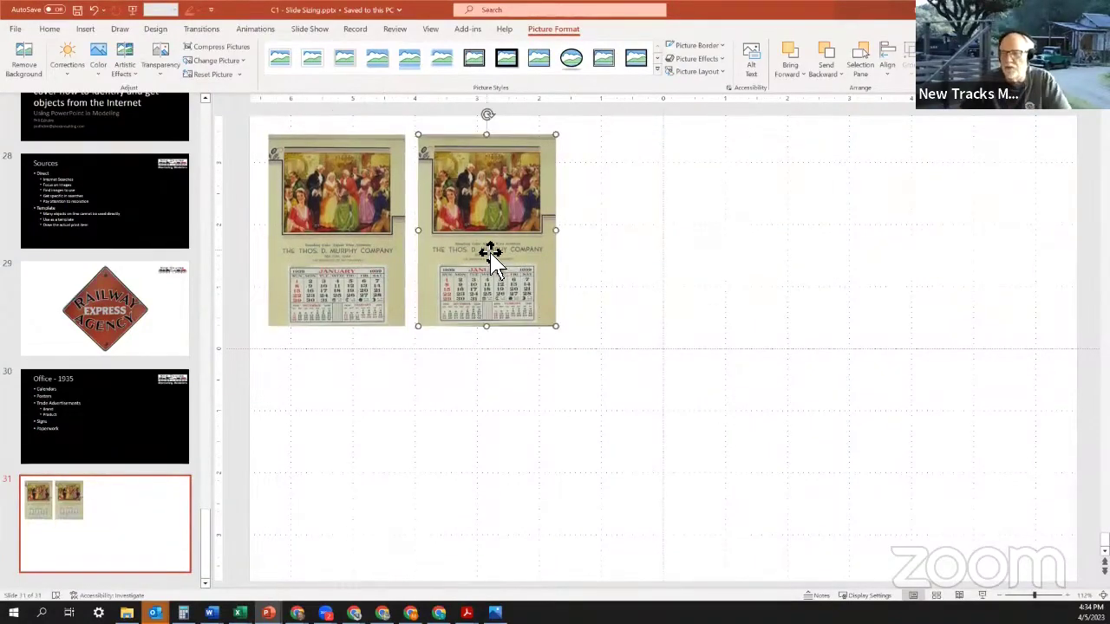